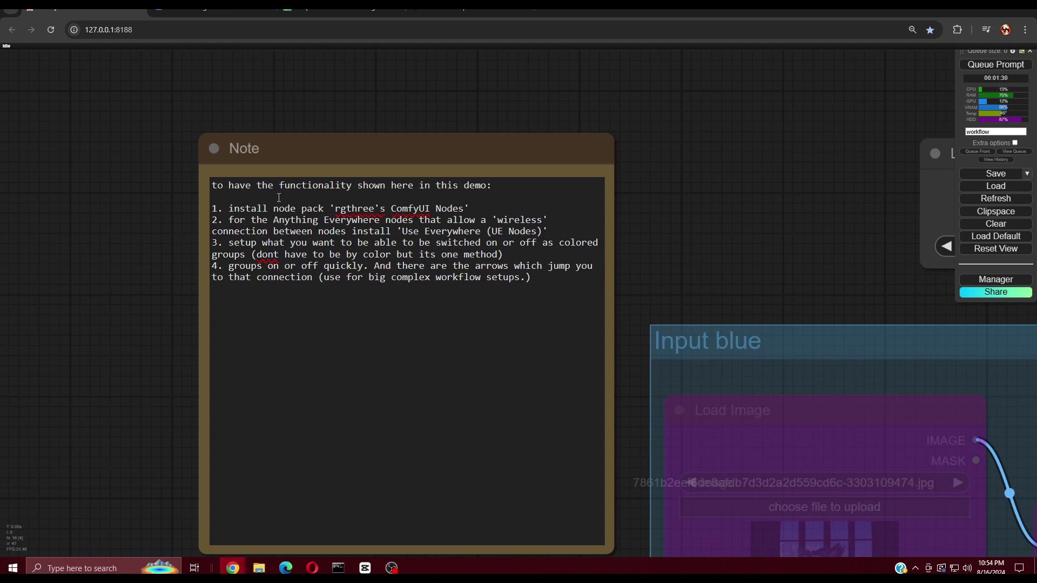
Zoom the page to 110% and highlight the rgthree ComfyUI Nodes install step in the Note
{"action": "key", "text": "ctrl+plus"}
{"action": "key", "text": "ctrl+plus"}
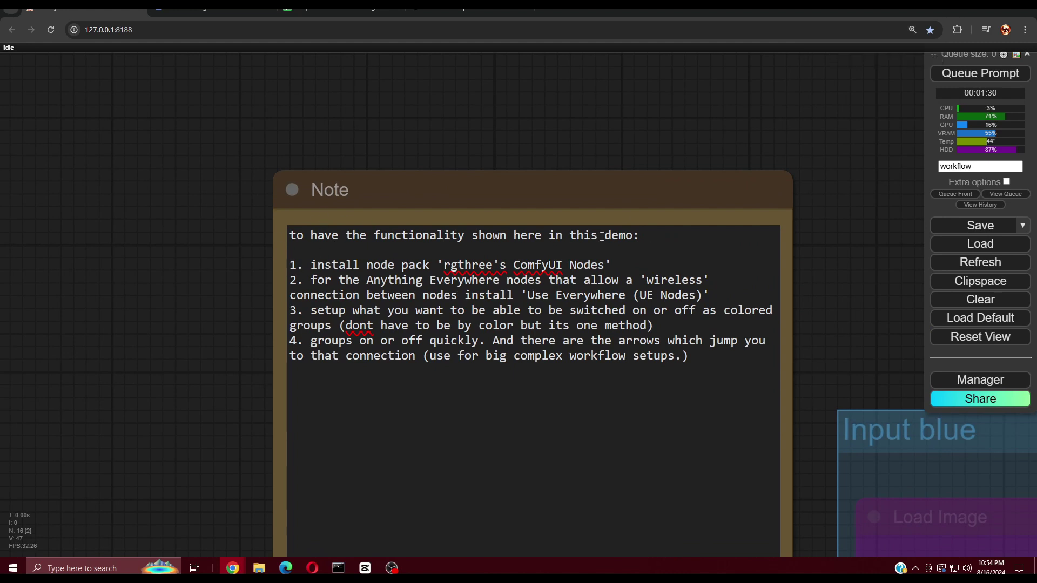
{"action": "left_click_drag", "start_coordinate": [307, 265], "coordinate": [611, 266]}
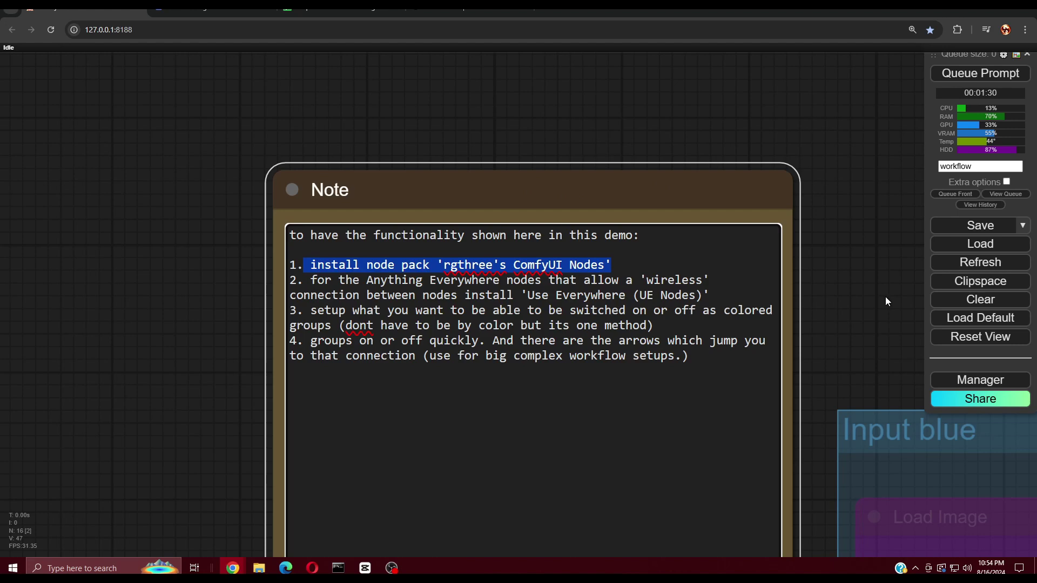
{"action": "left_click", "coordinate": [978, 382]}
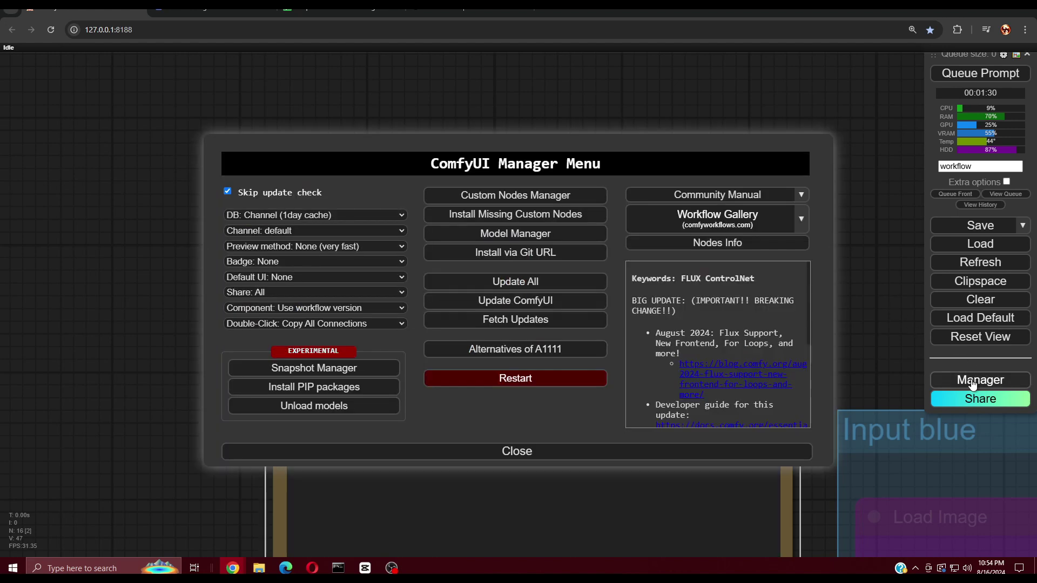
{"action": "left_click", "coordinate": [501, 195]}
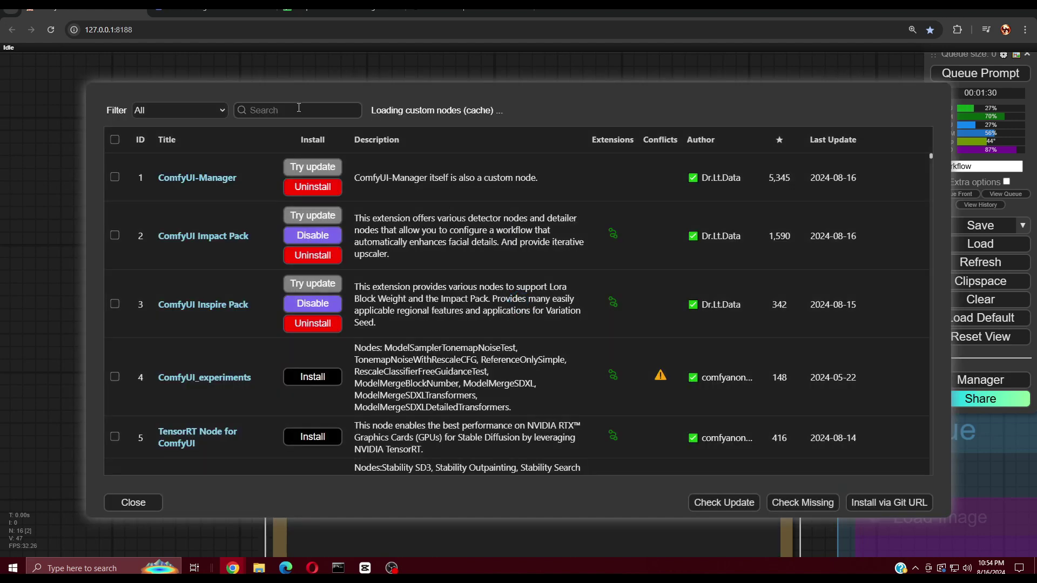
{"action": "left_click", "coordinate": [299, 107]}
{"action": "type", "text": "r"}
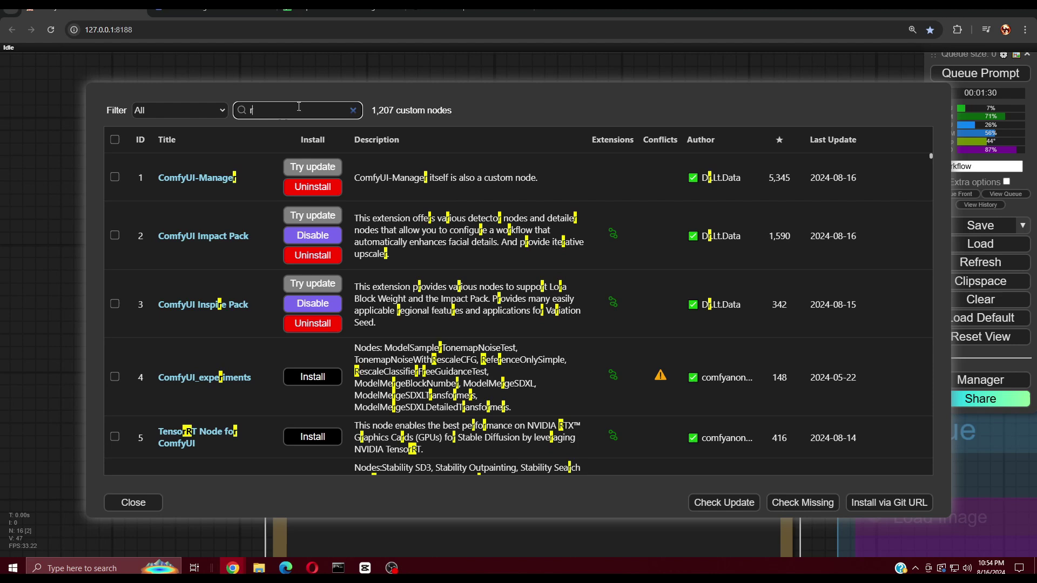
{"action": "type", "text": "hthr"}
{"action": "key", "text": "BackSpace"}
{"action": "key", "text": "BackSpace"}
{"action": "key", "text": "BackSpace"}
{"action": "key", "text": "BackSpace"}
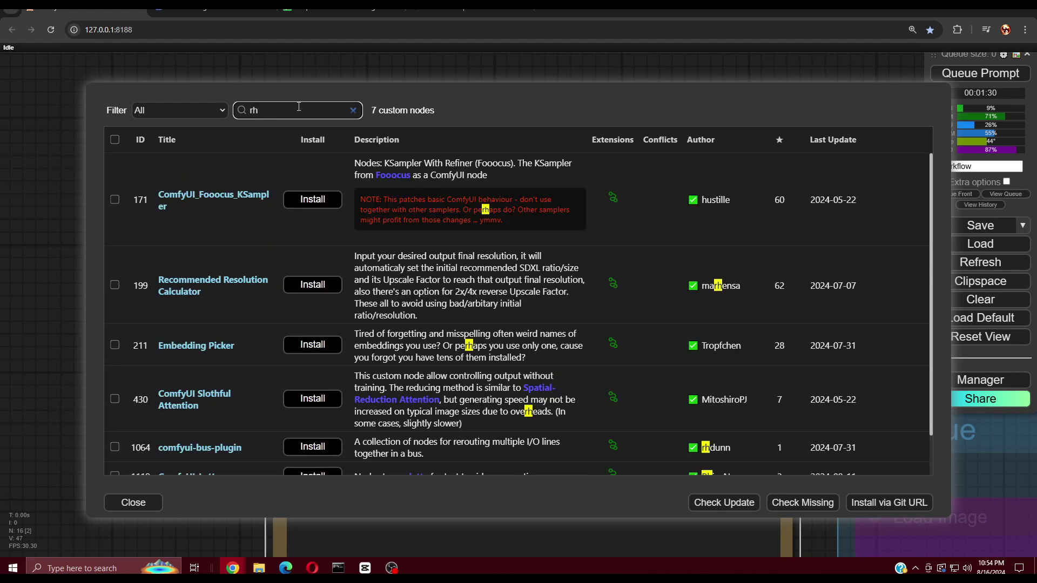
{"action": "type", "text": "gthre"}
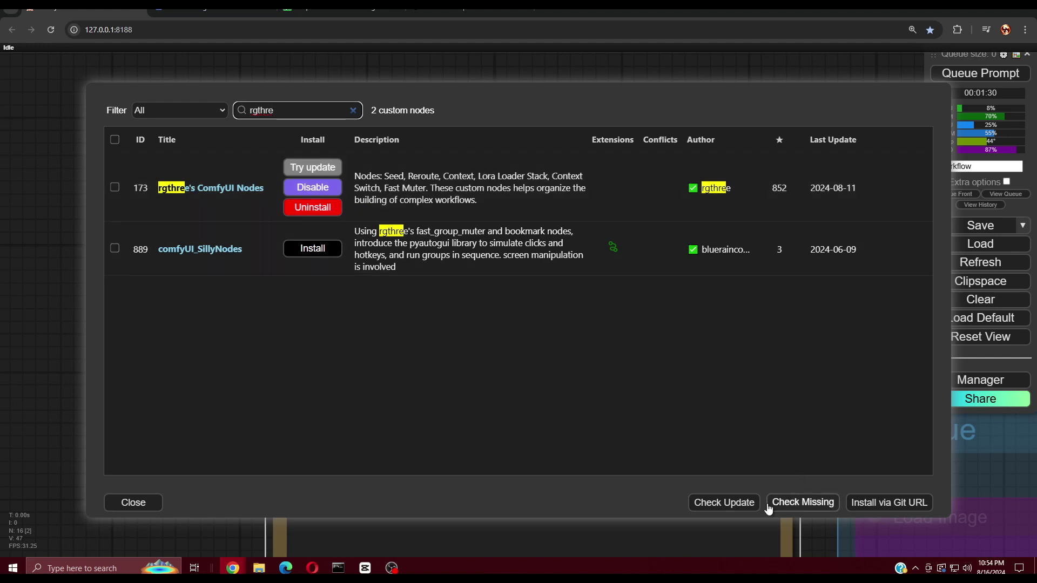
{"action": "left_click", "coordinate": [145, 504]}
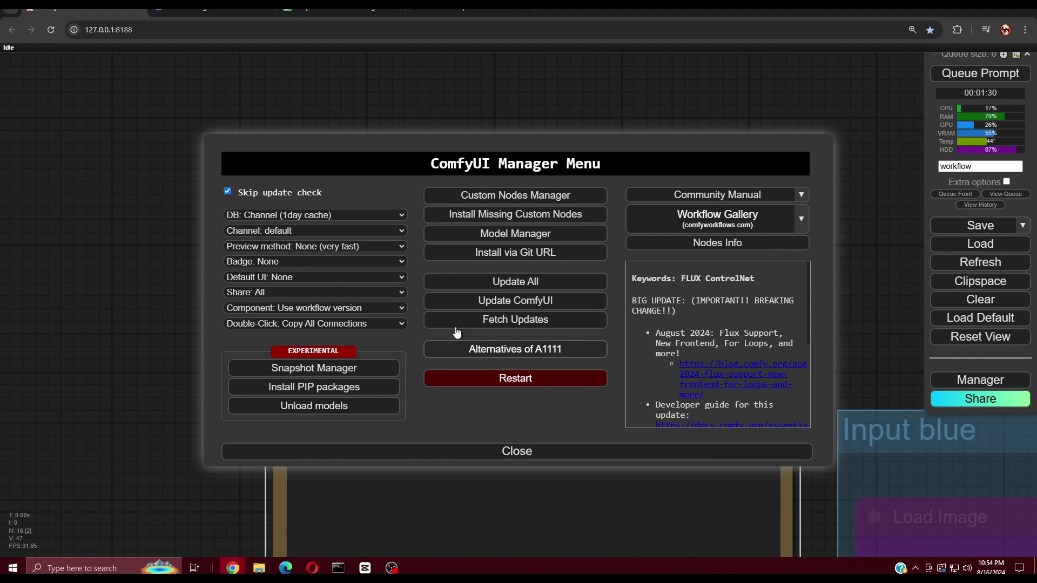
Close the Manager and highlight the Anything Everywhere step and the Use Everywhere (UE Nodes) name in the Note
{"action": "left_click", "coordinate": [469, 453]}
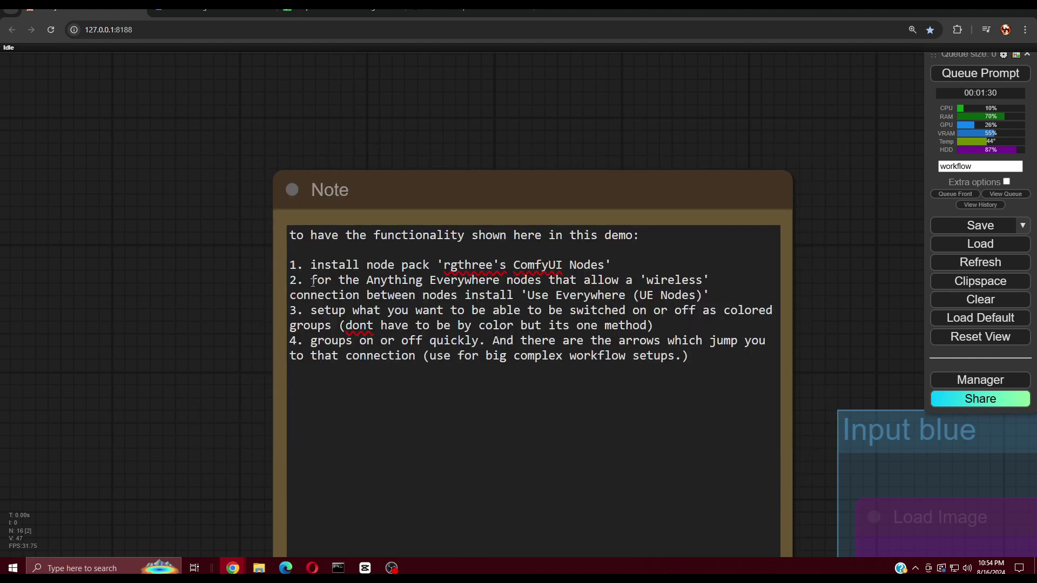
{"action": "left_click_drag", "start_coordinate": [312, 282], "coordinate": [696, 282]}
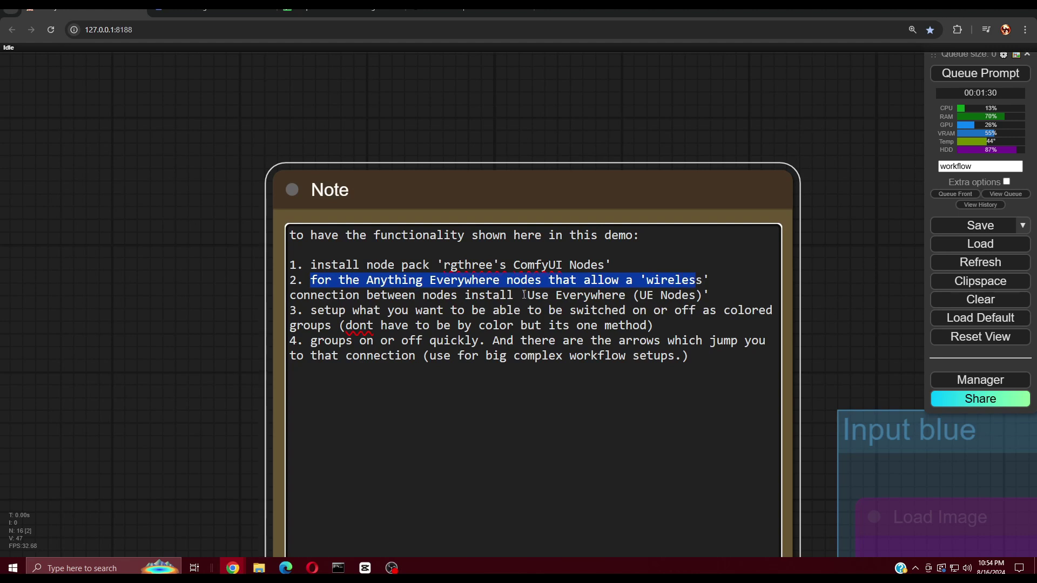
{"action": "left_click_drag", "start_coordinate": [523, 295], "coordinate": [704, 294]}
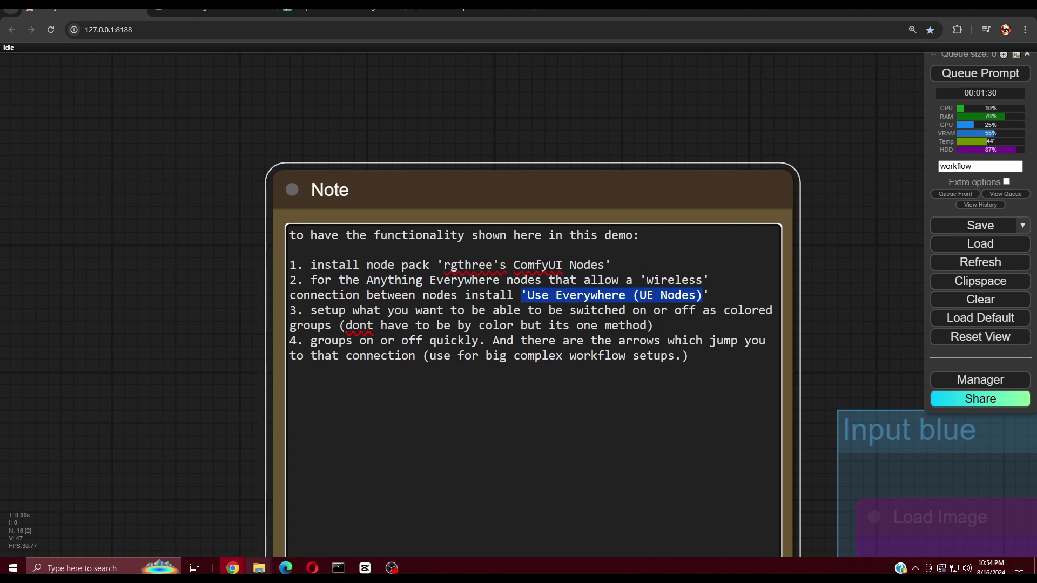
Search the Custom Nodes Manager for 'UE nodes', review the results, and close the list
{"action": "left_click", "coordinate": [951, 380]}
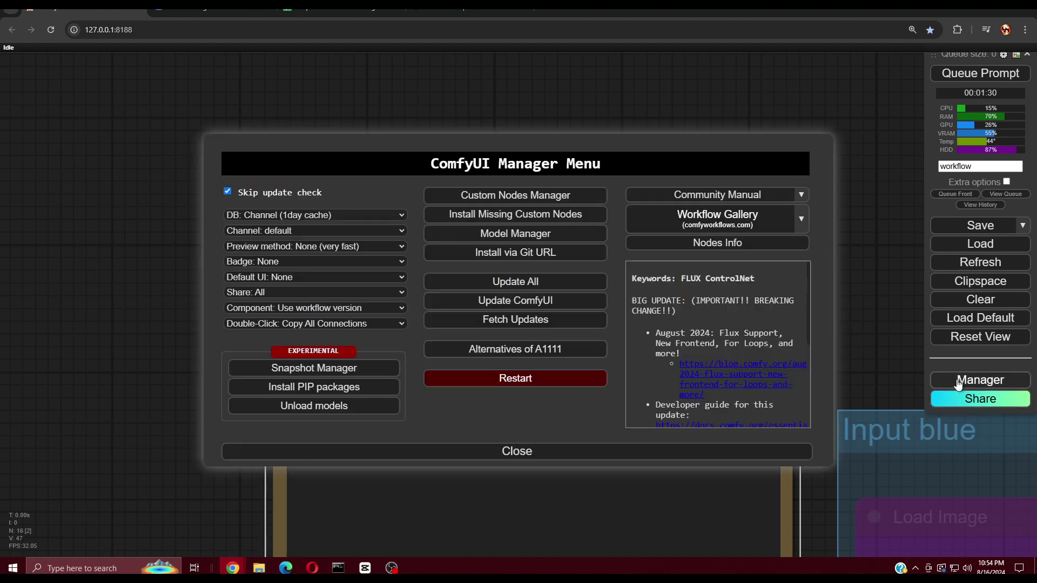
{"action": "left_click", "coordinate": [501, 193]}
{"action": "left_click", "coordinate": [246, 110]}
{"action": "type", "text": "use every"}
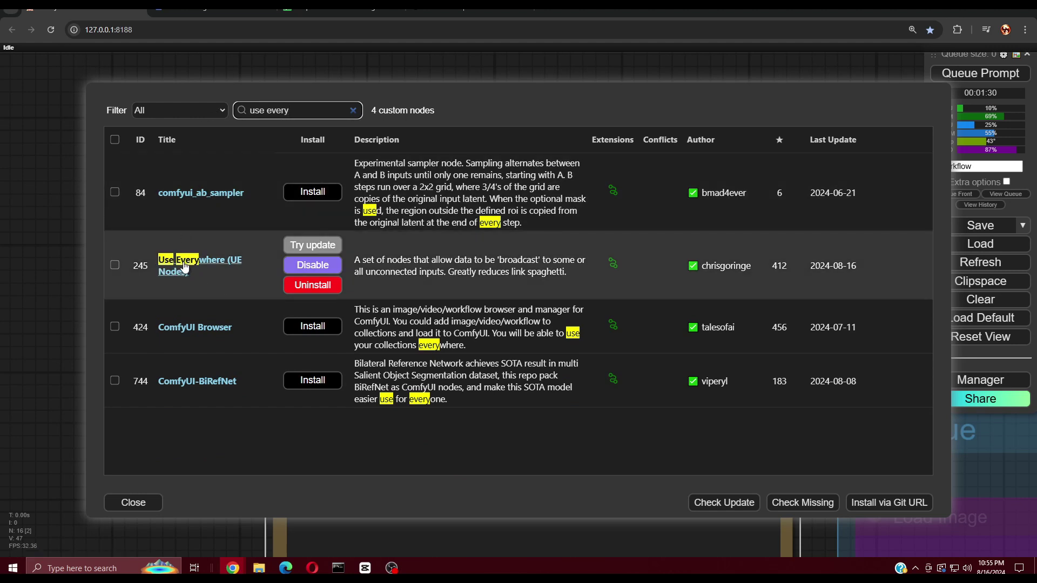
{"action": "triple_click", "coordinate": [239, 110]}
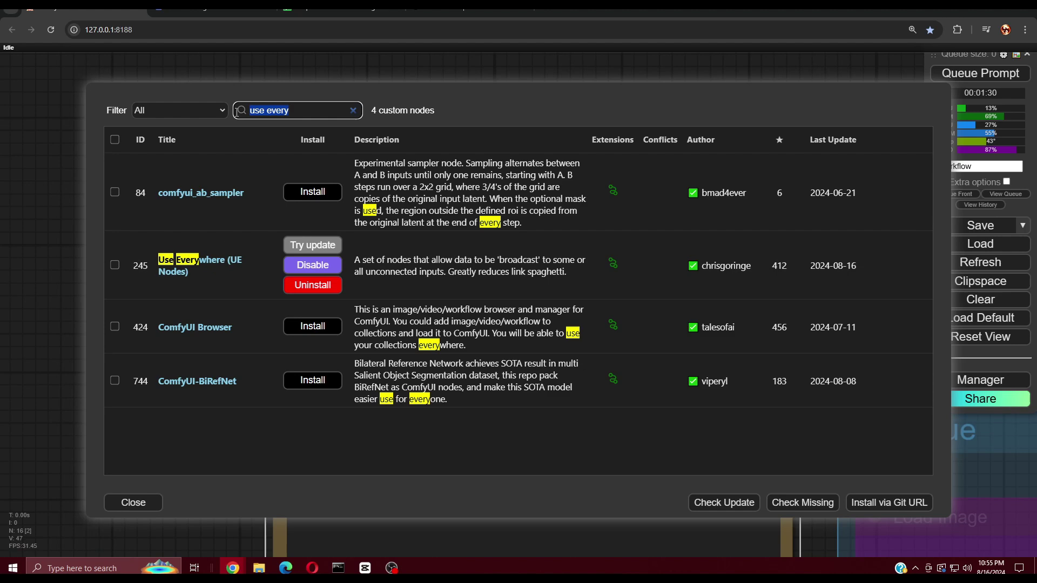
{"action": "type", "text": "UE nodes"}
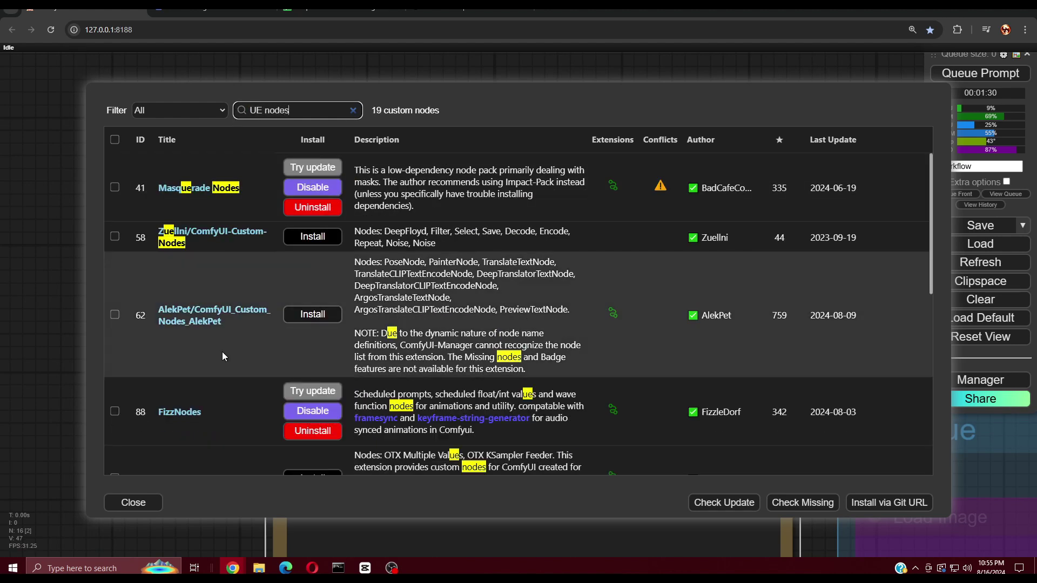
{"action": "scroll", "coordinate": [219, 312], "scroll_direction": "down", "scroll_amount": 5}
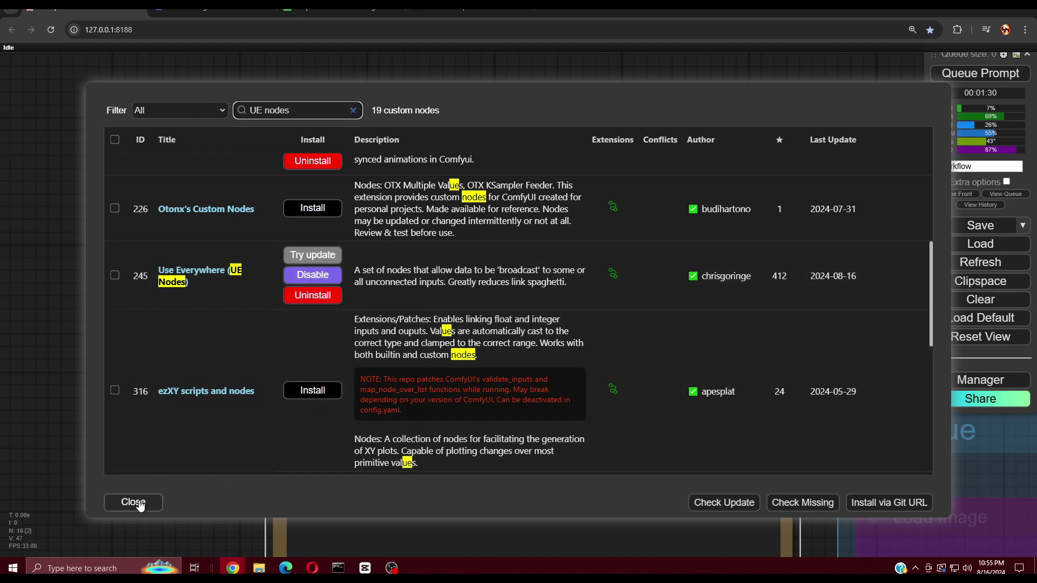
{"action": "left_click", "coordinate": [134, 504]}
Close the Manager, highlight the Use Everywhere name in the Note, then clear the selection
{"action": "left_click", "coordinate": [514, 451]}
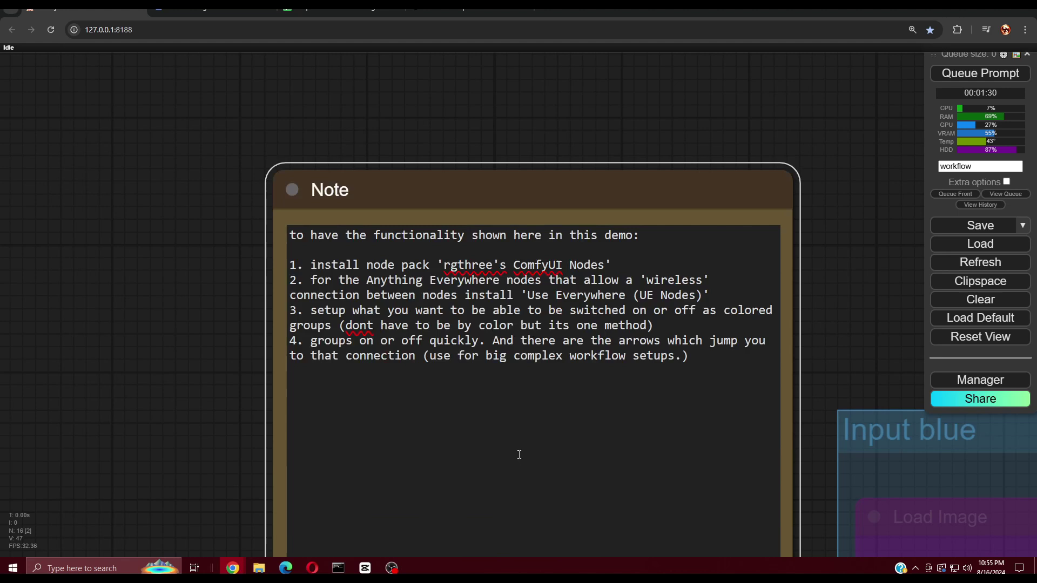
{"action": "left_click_drag", "start_coordinate": [206, 422], "coordinate": [192, 368]}
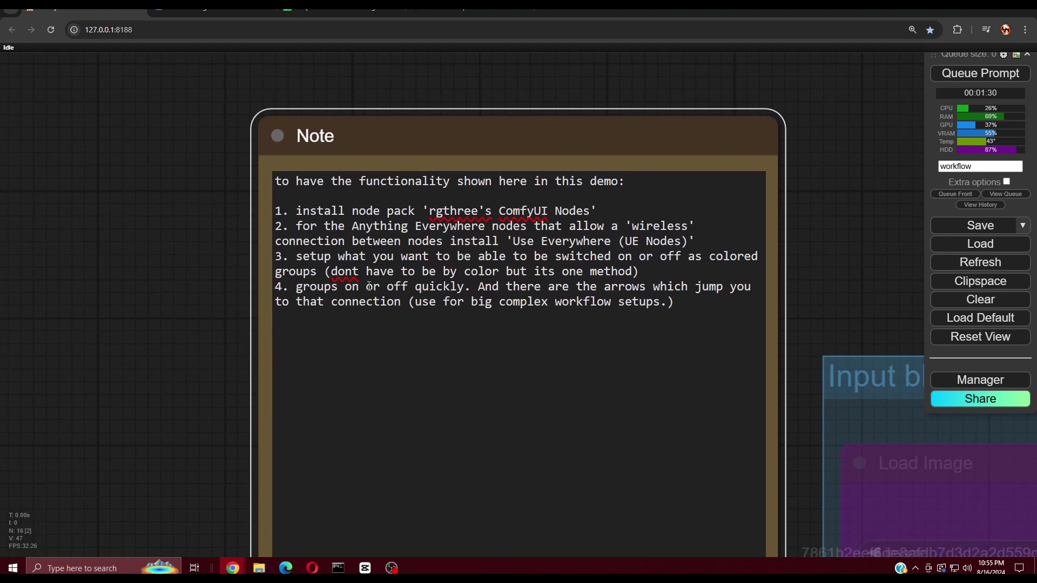
{"action": "left_click_drag", "start_coordinate": [620, 243], "coordinate": [550, 244]}
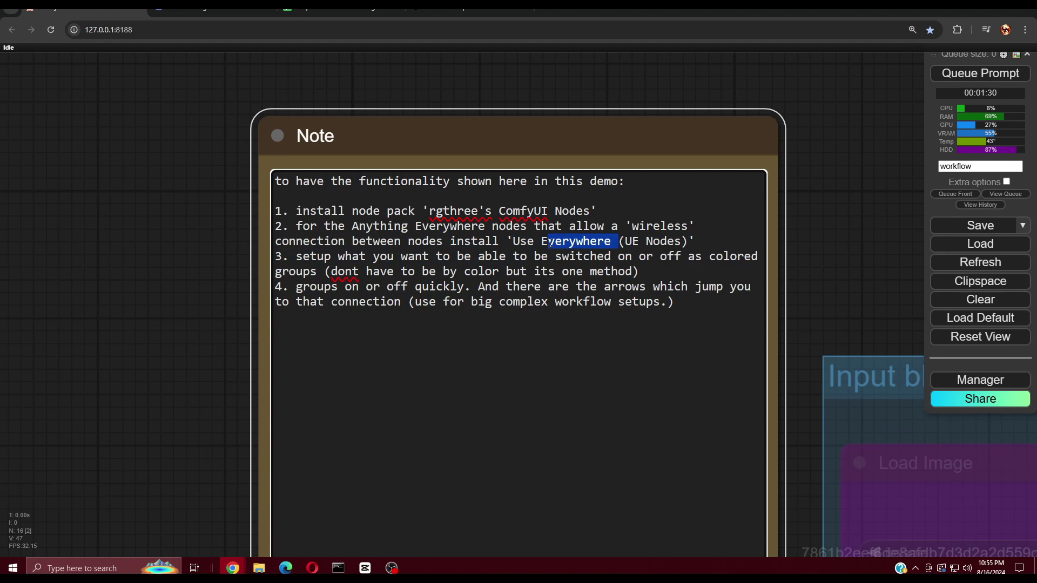
{"action": "left_click", "coordinate": [846, 222]}
Select the Anything Everywhere3 node in the Input blue group to show its link
{"action": "scroll", "coordinate": [232, 301], "scroll_direction": "down", "scroll_amount": 10}
{"action": "scroll", "coordinate": [231, 301], "scroll_direction": "right", "scroll_amount": 6}
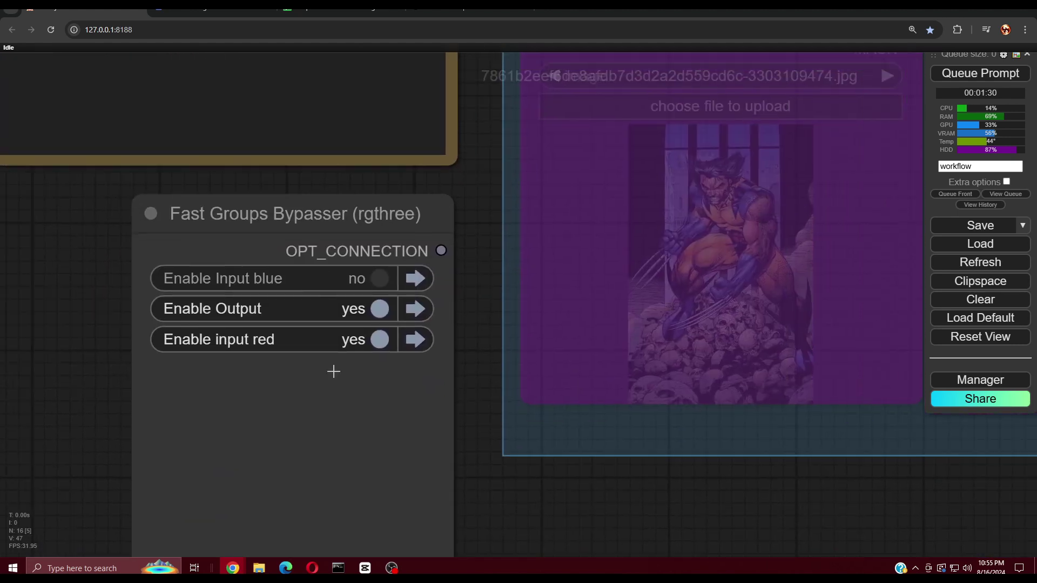
{"action": "scroll", "coordinate": [471, 399], "scroll_direction": "down", "scroll_amount": 4}
{"action": "left_click_drag", "start_coordinate": [678, 497], "coordinate": [301, 517]}
{"action": "left_click", "coordinate": [679, 115]}
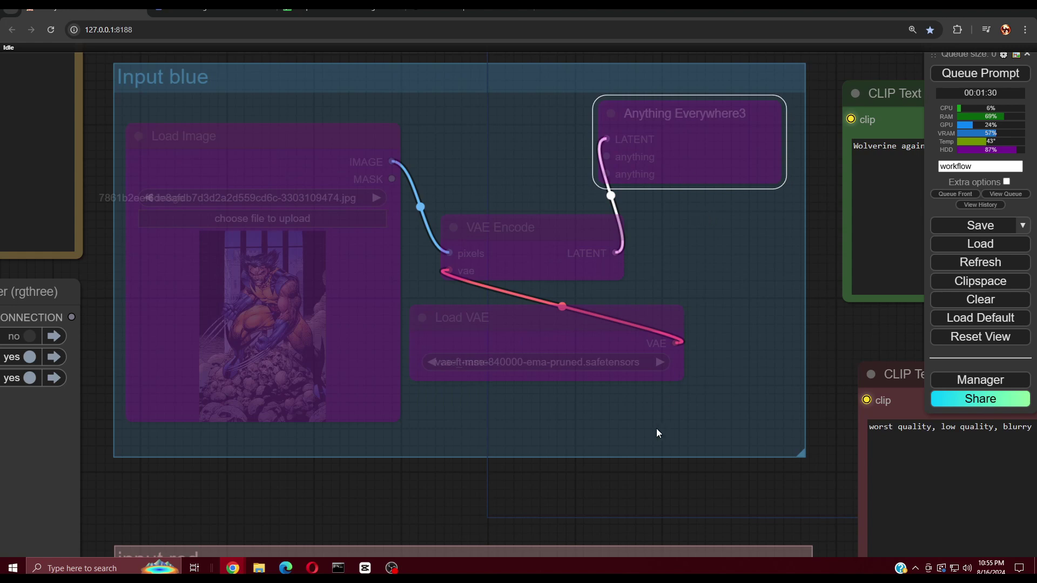
Select the Anything Everywhere node in input red, then pan toward the prompt and KSampler nodes
{"action": "left_click_drag", "start_coordinate": [643, 495], "coordinate": [616, 92]}
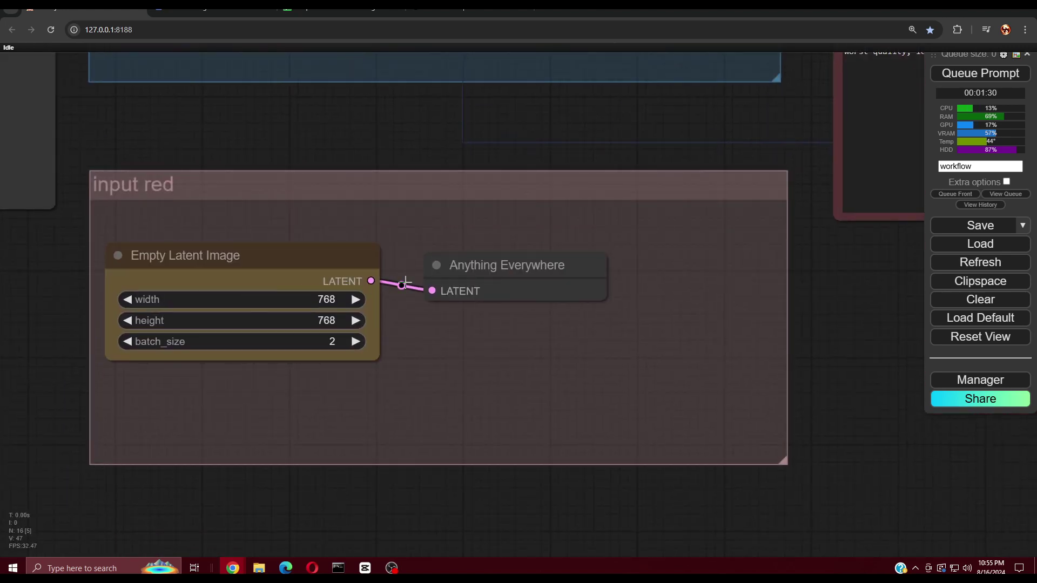
{"action": "left_click", "coordinate": [495, 271]}
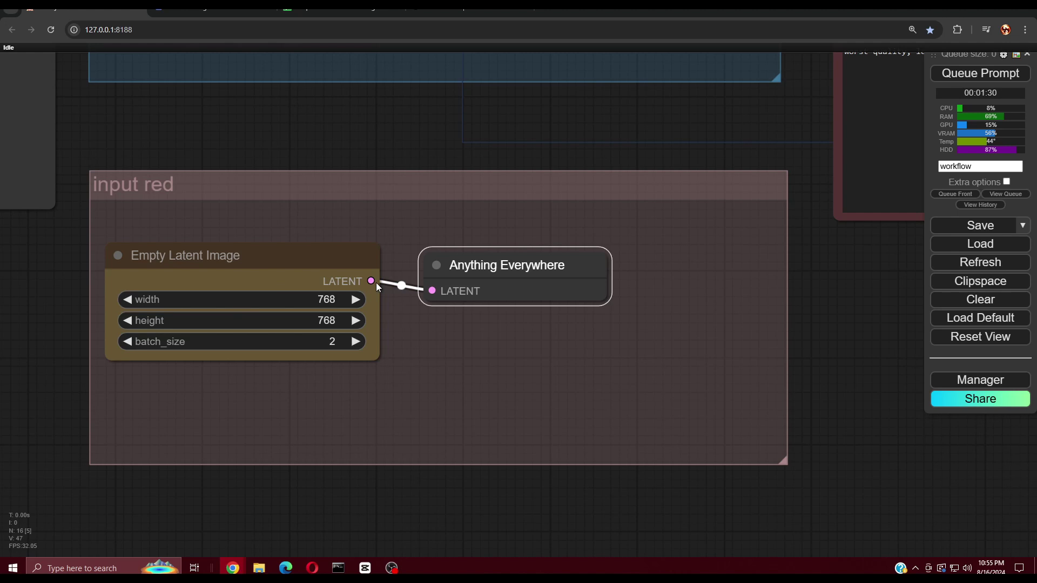
{"action": "left_click_drag", "start_coordinate": [676, 280], "coordinate": [140, 361]}
{"action": "scroll", "coordinate": [373, 364], "scroll_direction": "down", "scroll_amount": 5}
{"action": "left_click_drag", "start_coordinate": [500, 391], "coordinate": [521, 465]}
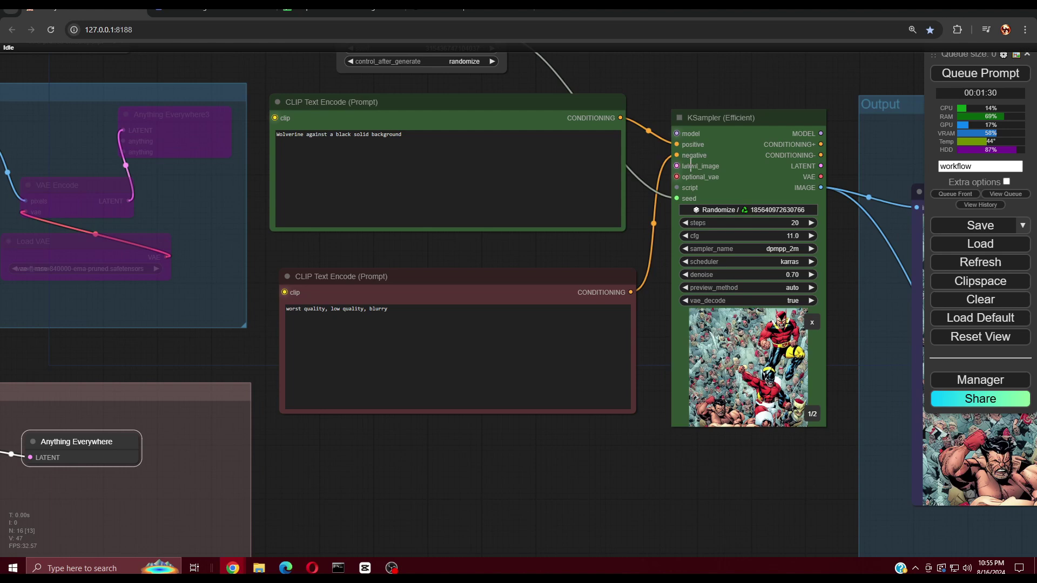
{"action": "scroll", "coordinate": [689, 166], "scroll_direction": "up", "scroll_amount": 10}
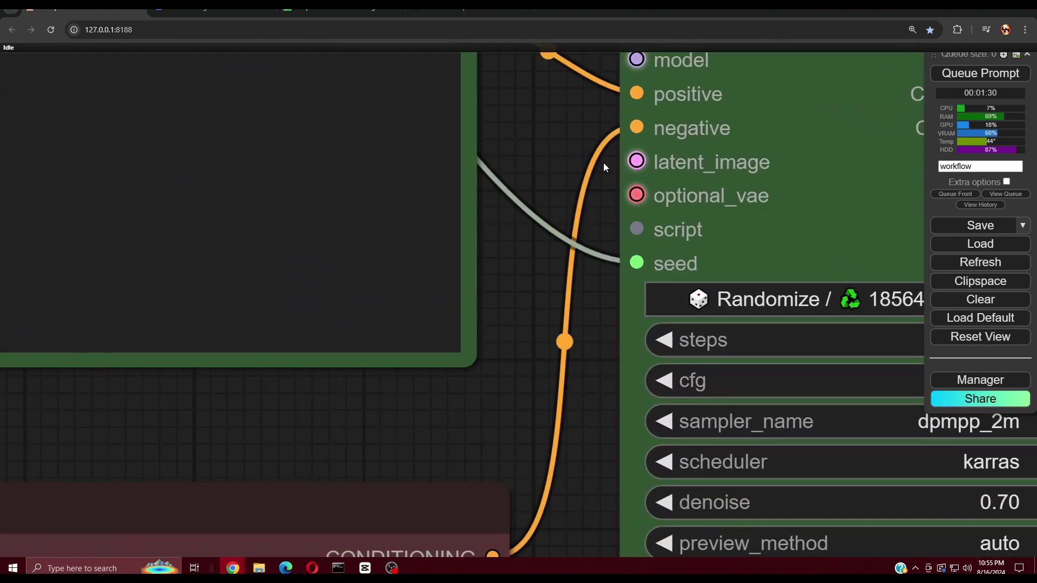
{"action": "scroll", "coordinate": [604, 164], "scroll_direction": "down", "scroll_amount": 10}
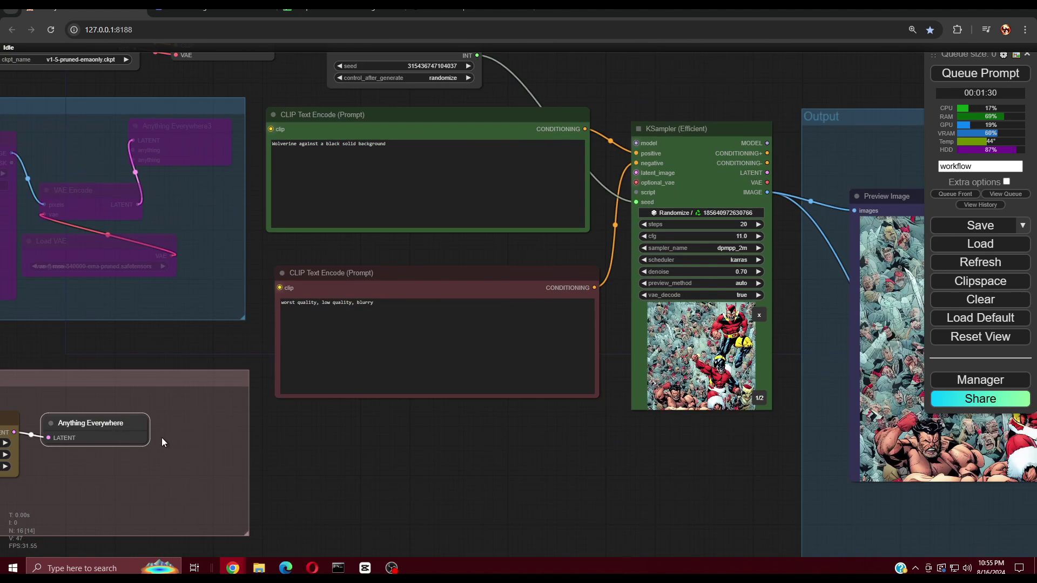
{"action": "left_click_drag", "start_coordinate": [161, 437], "coordinate": [374, 410]}
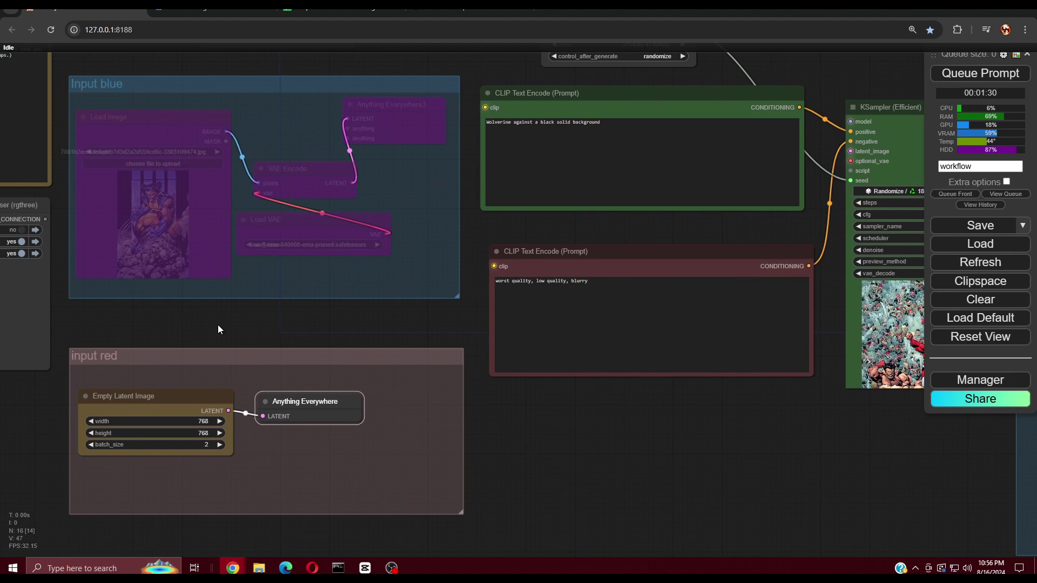
{"action": "left_click_drag", "start_coordinate": [219, 329], "coordinate": [356, 475]}
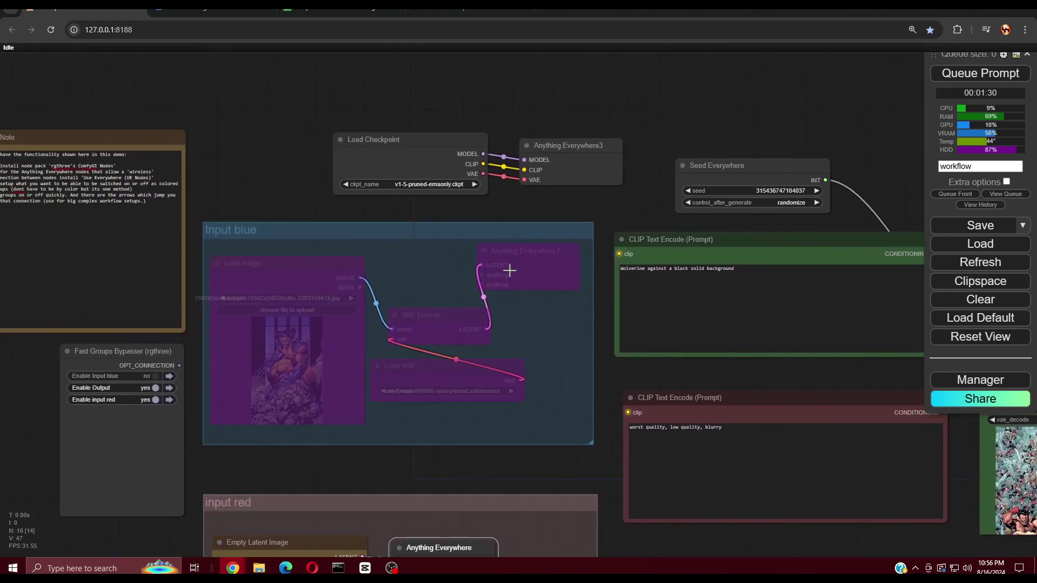
{"action": "scroll", "coordinate": [510, 270], "scroll_direction": "up", "scroll_amount": 12}
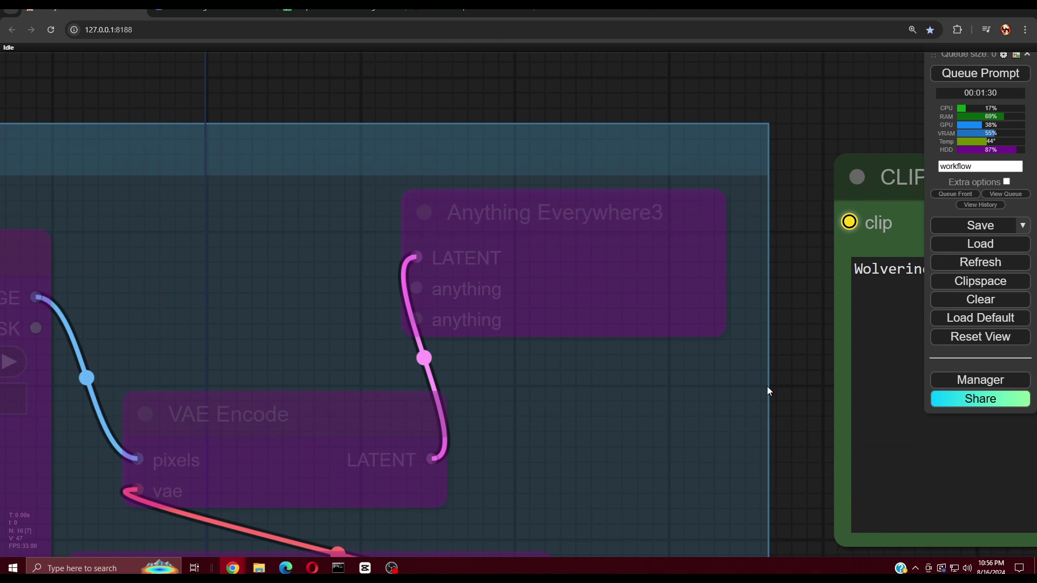
{"action": "left_click_drag", "start_coordinate": [767, 387], "coordinate": [52, 359]}
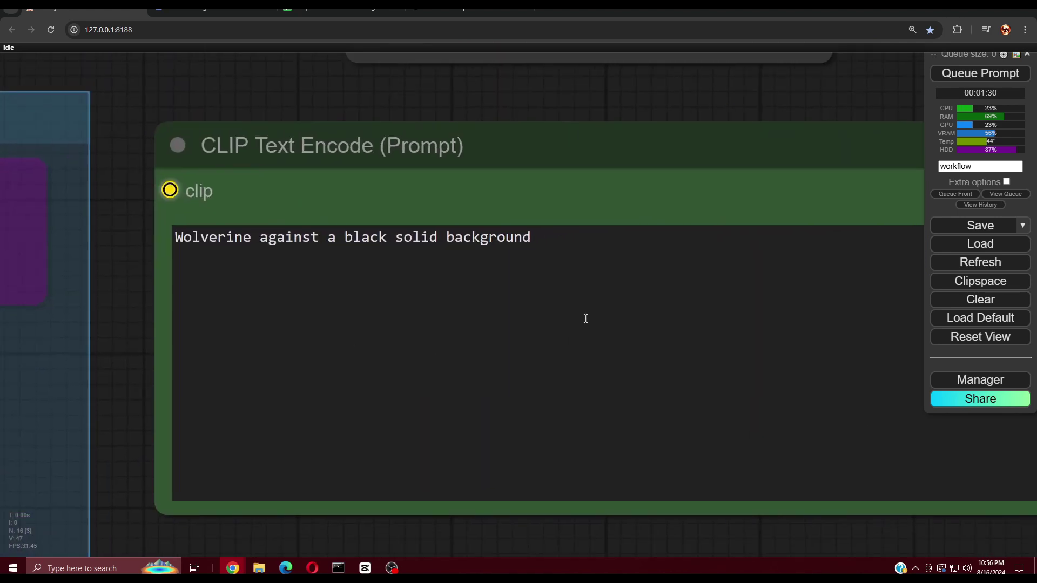
{"action": "scroll", "coordinate": [586, 319], "scroll_direction": "down", "scroll_amount": 10}
{"action": "scroll", "coordinate": [836, 308], "scroll_direction": "up", "scroll_amount": 2}
{"action": "left_click_drag", "start_coordinate": [836, 308], "coordinate": [640, 277]}
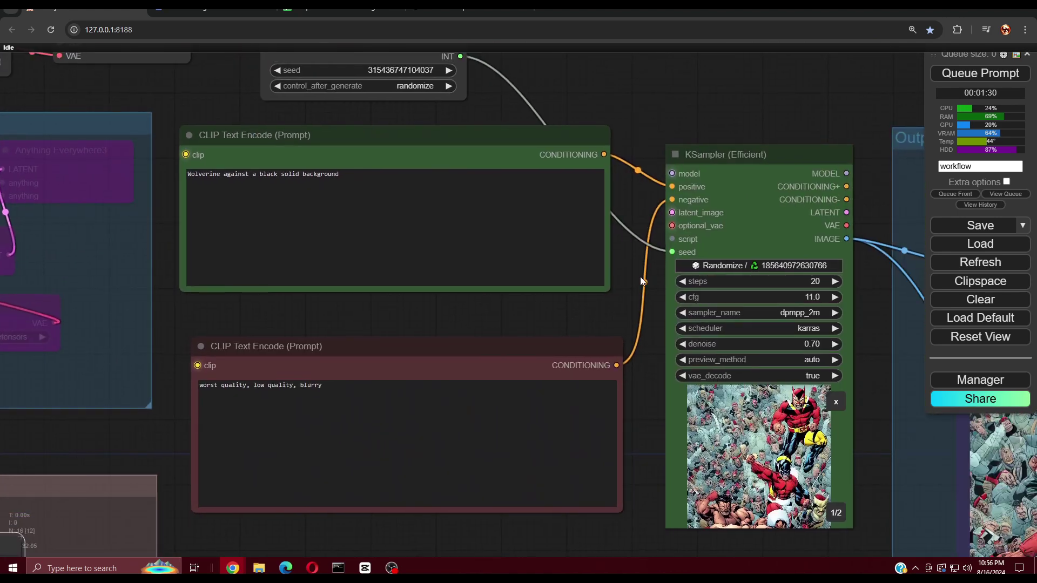
{"action": "scroll", "coordinate": [692, 212], "scroll_direction": "up", "scroll_amount": 6}
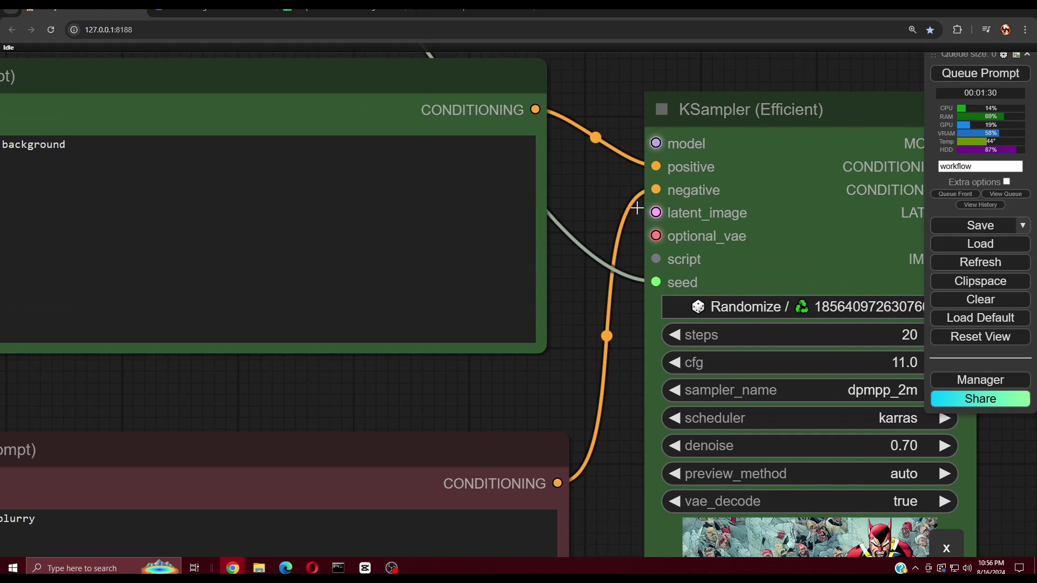
{"action": "scroll", "coordinate": [637, 208], "scroll_direction": "down", "scroll_amount": 8}
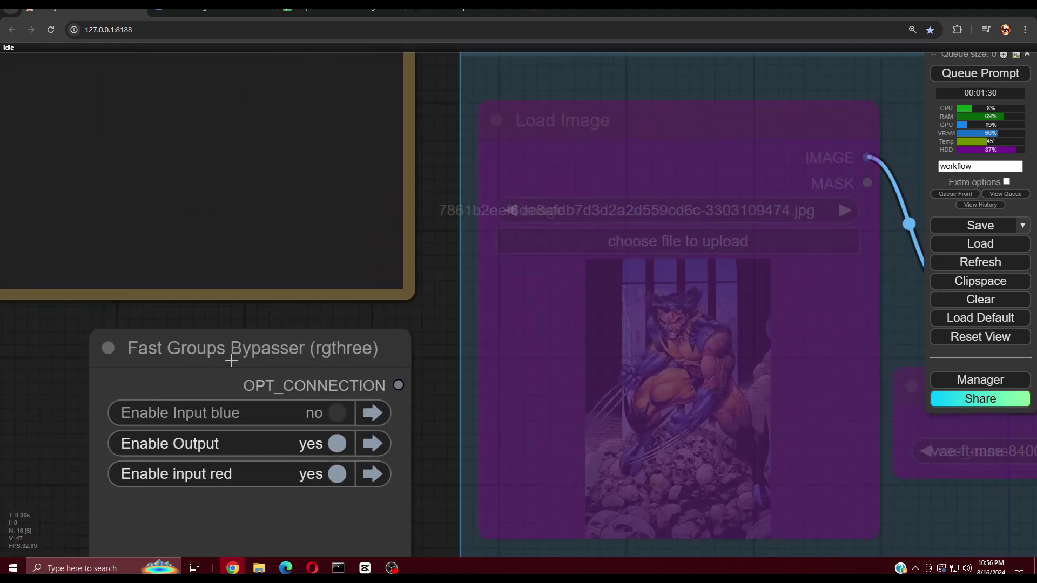
Search the node list for 'fast' to find the rgthree Fast nodes
{"action": "scroll", "coordinate": [232, 352], "scroll_direction": "down", "scroll_amount": 5}
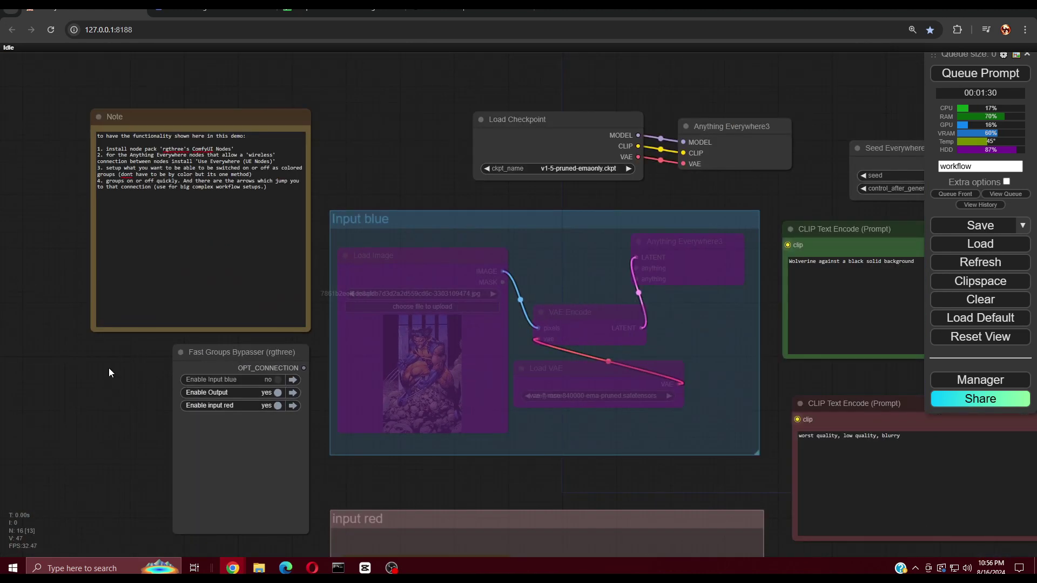
{"action": "double_click", "coordinate": [108, 369]}
{"action": "type", "text": "fast"}
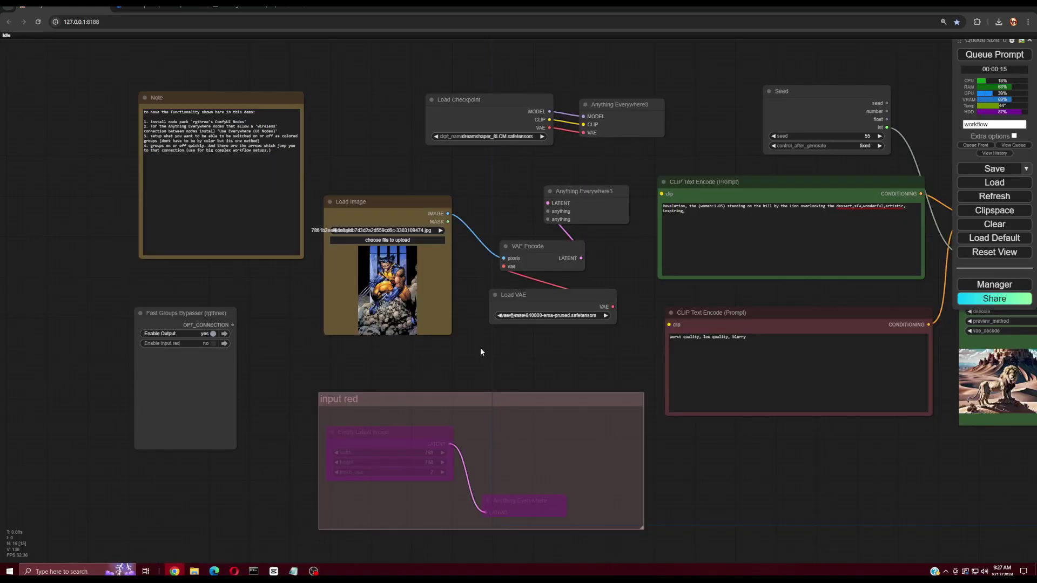
Add a new group at the Load Image node and title it 'input blue'
{"action": "right_click", "coordinate": [336, 157]}
{"action": "left_click", "coordinate": [349, 205]}
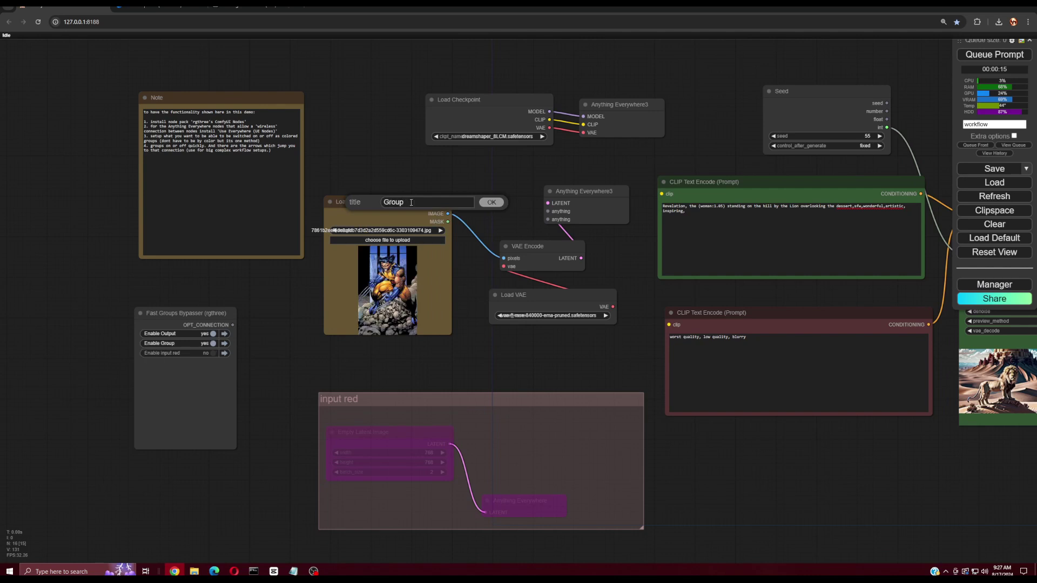
{"action": "key", "text": "BackSpace"}
{"action": "key", "text": "BackSpace"}
{"action": "key", "text": "BackSpace"}
{"action": "key", "text": "BackSpace"}
{"action": "type", "text": "input blu"}
{"action": "left_click", "coordinate": [492, 202]}
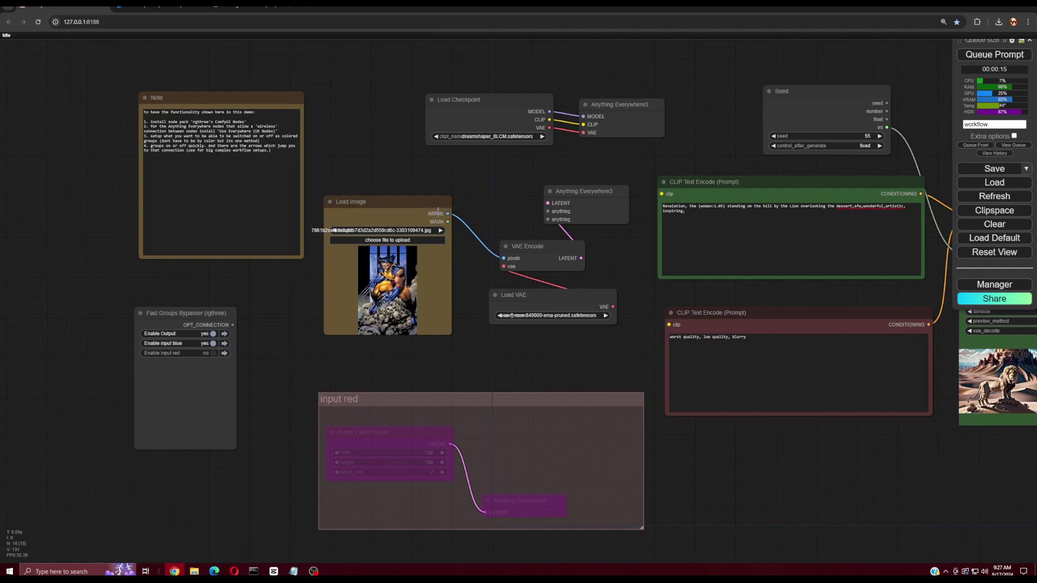
Reposition the input blue group and nodes so it encloses Load Image and the VAE nodes
{"action": "mouse_move", "coordinate": [395, 204]}
{"action": "left_mouse_down"}
{"action": "mouse_move", "coordinate": [416, 233]}
{"action": "mouse_move", "coordinate": [372, 186]}
{"action": "mouse_move", "coordinate": [392, 222]}
{"action": "left_mouse_up"}
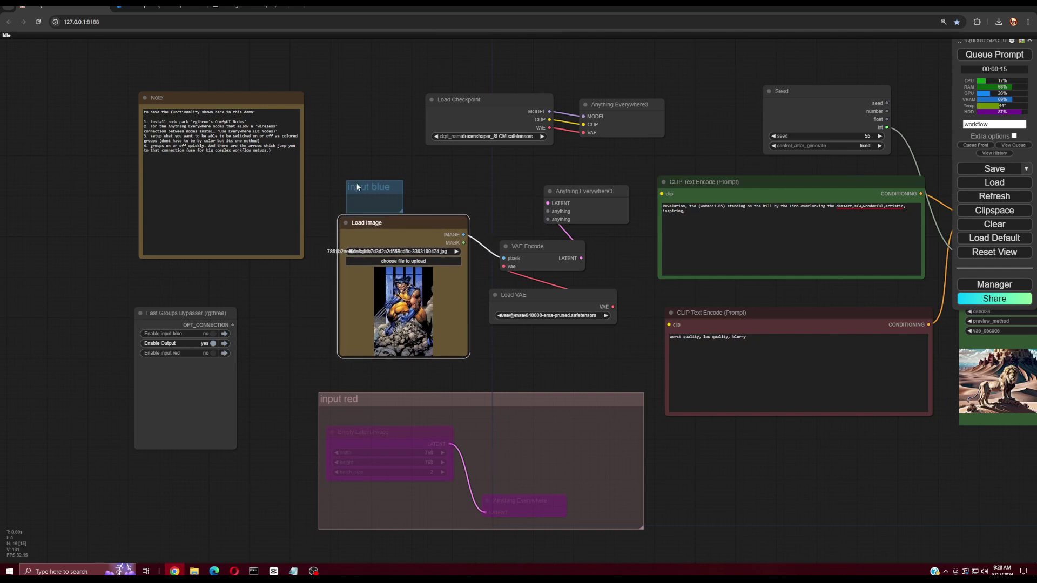
{"action": "left_click_drag", "start_coordinate": [357, 187], "coordinate": [344, 163]}
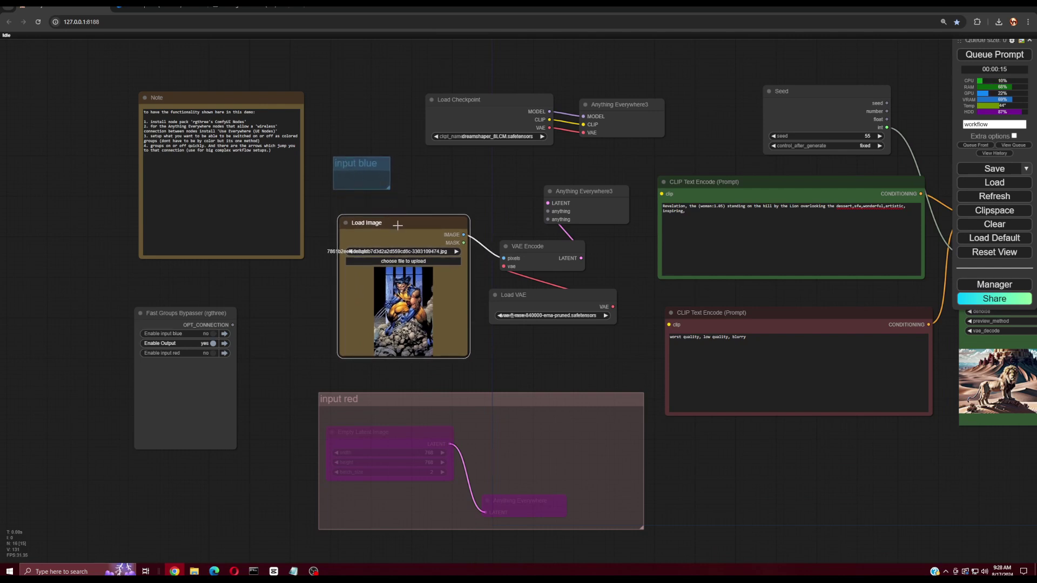
{"action": "left_click_drag", "start_coordinate": [397, 224], "coordinate": [634, 365]}
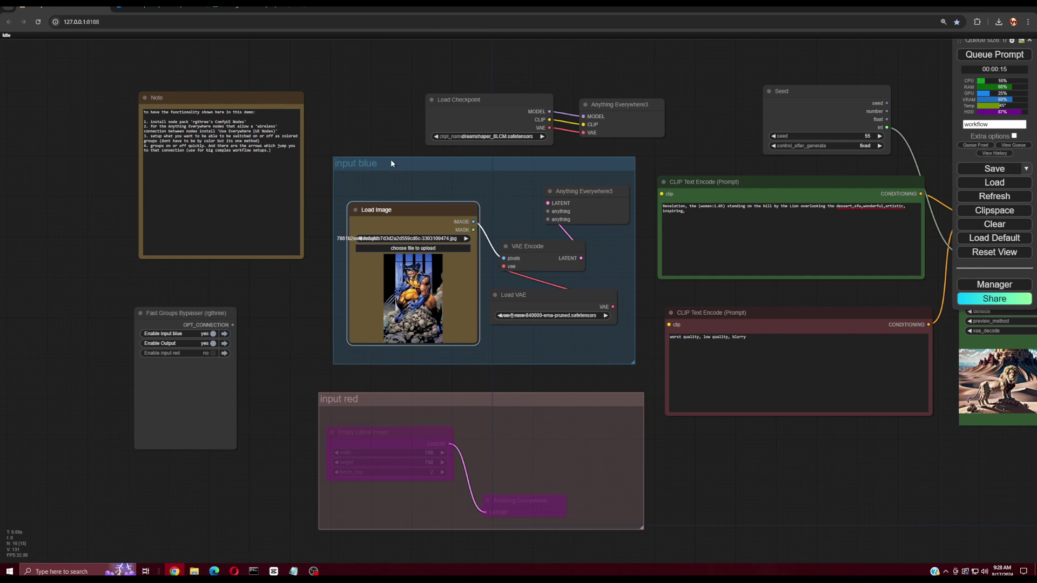
{"action": "mouse_move", "coordinate": [393, 162]}
{"action": "left_mouse_down"}
{"action": "mouse_move", "coordinate": [452, 226]}
{"action": "mouse_move", "coordinate": [354, 141]}
{"action": "mouse_move", "coordinate": [365, 174]}
{"action": "mouse_move", "coordinate": [374, 162]}
{"action": "left_mouse_up"}
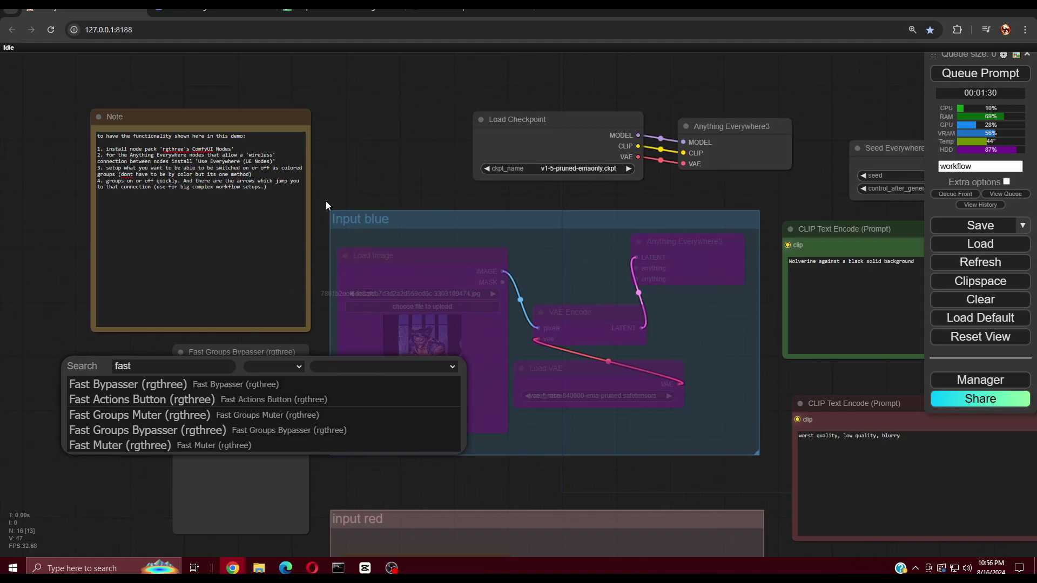
Bring both groups into view and toggle the Output group off and back on
{"action": "scroll", "coordinate": [229, 385], "scroll_direction": "up", "scroll_amount": 9}
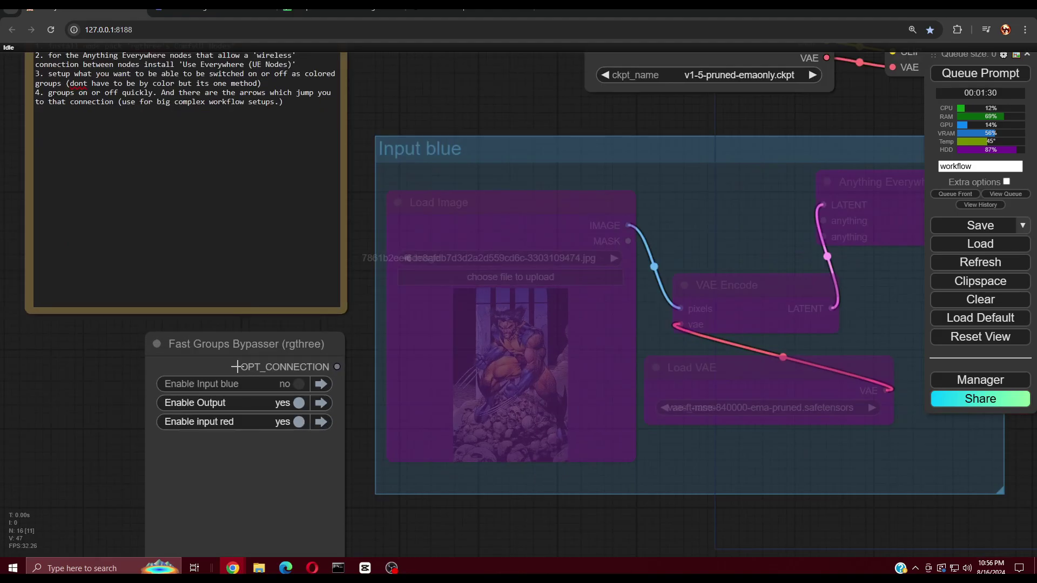
{"action": "scroll", "coordinate": [326, 416], "scroll_direction": "down", "scroll_amount": 9}
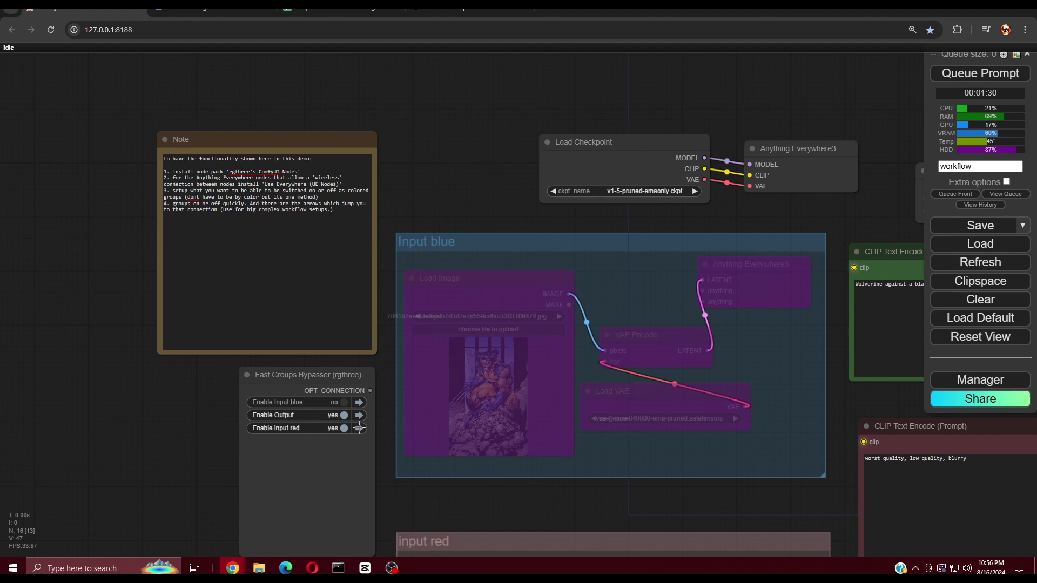
{"action": "left_click_drag", "start_coordinate": [405, 507], "coordinate": [375, 319]}
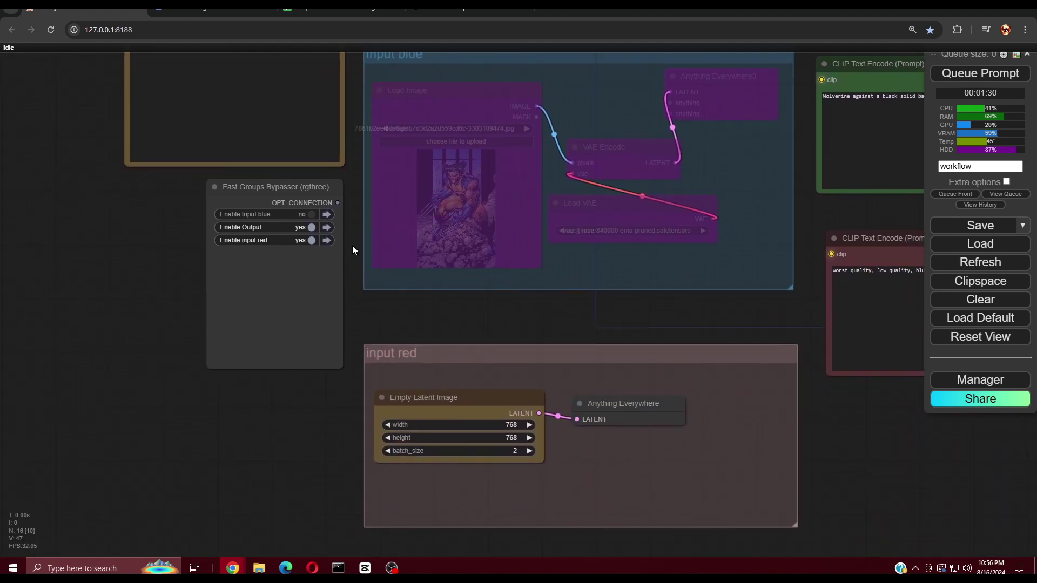
{"action": "left_click", "coordinate": [312, 227]}
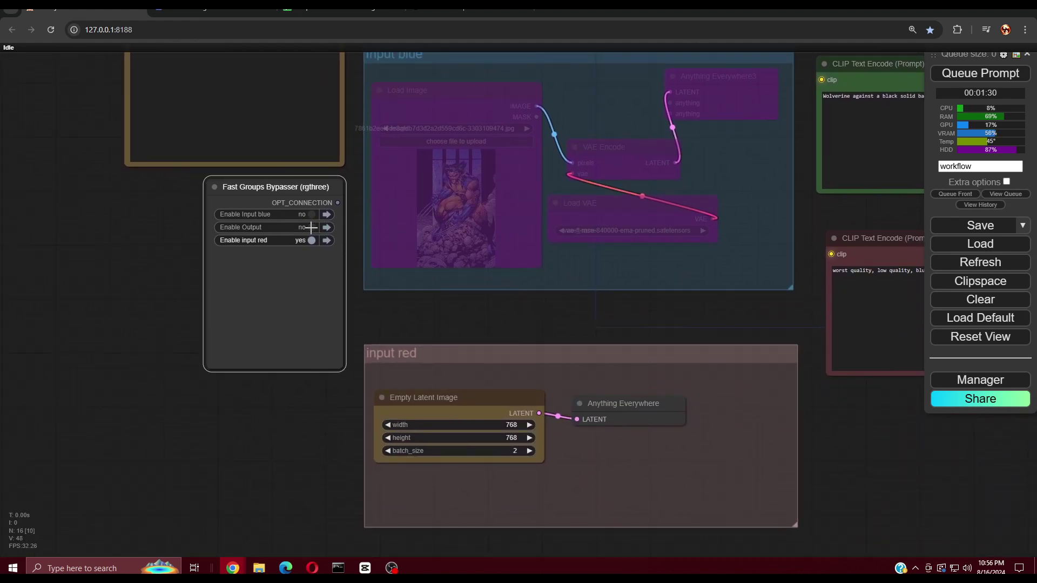
{"action": "left_click", "coordinate": [313, 227]}
Re-enable Input blue, test bypassing it on and off, then jump to it
{"action": "left_click", "coordinate": [311, 215]}
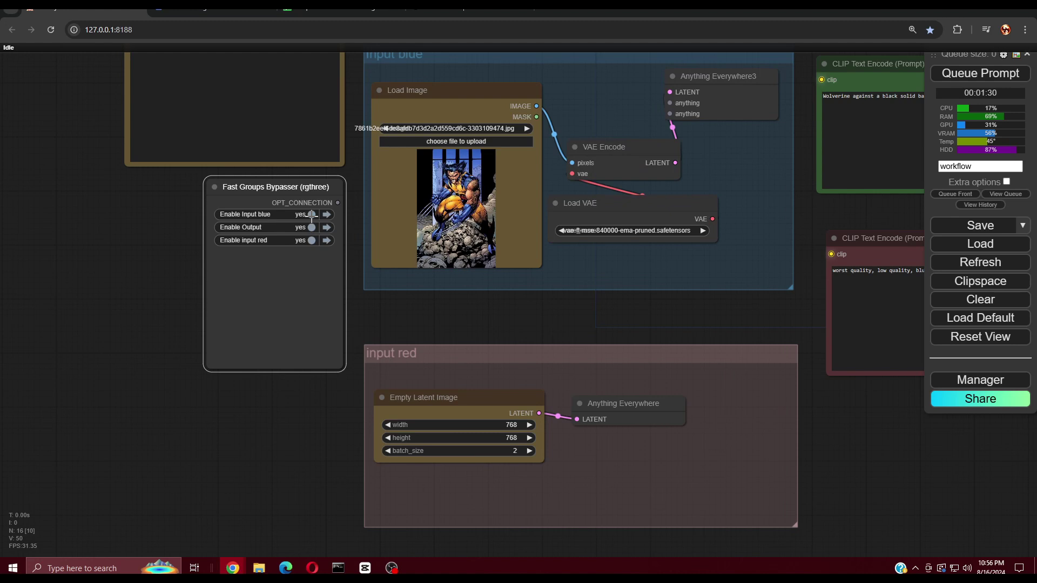
{"action": "left_click", "coordinate": [312, 214]}
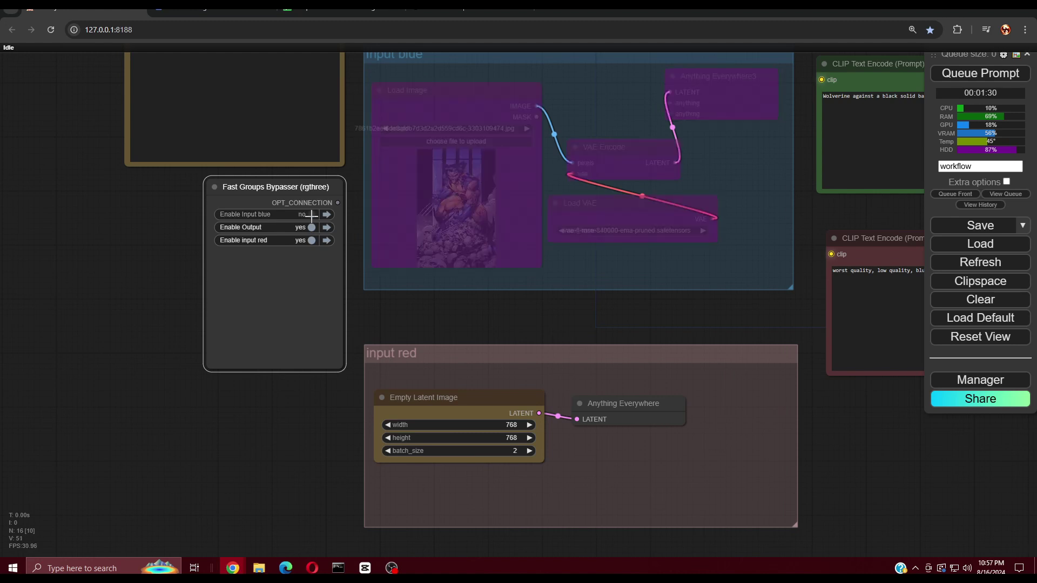
{"action": "left_click", "coordinate": [311, 215]}
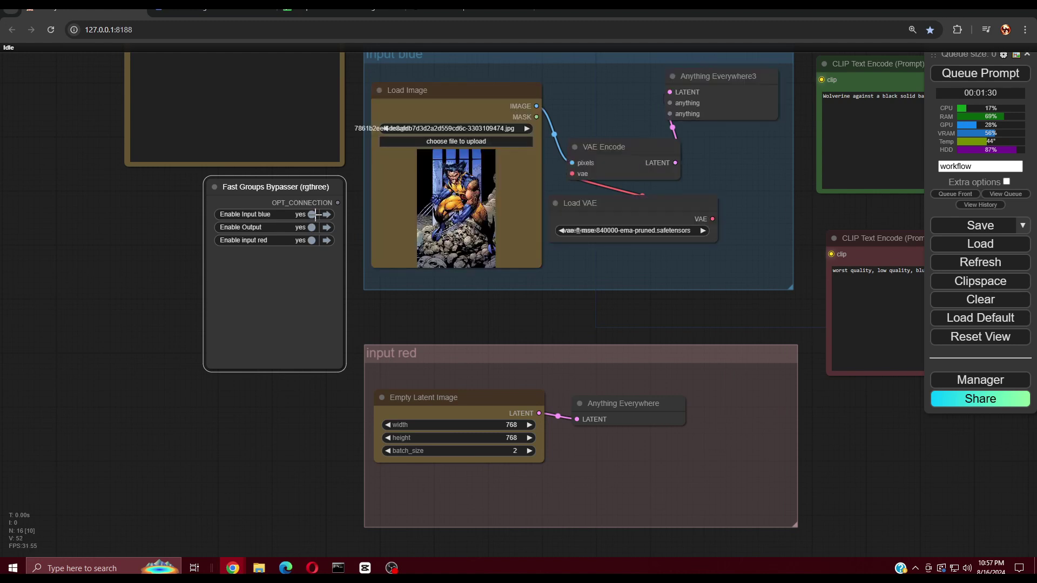
{"action": "left_click", "coordinate": [314, 214]}
{"action": "left_click", "coordinate": [313, 214]}
{"action": "left_click", "coordinate": [326, 215]}
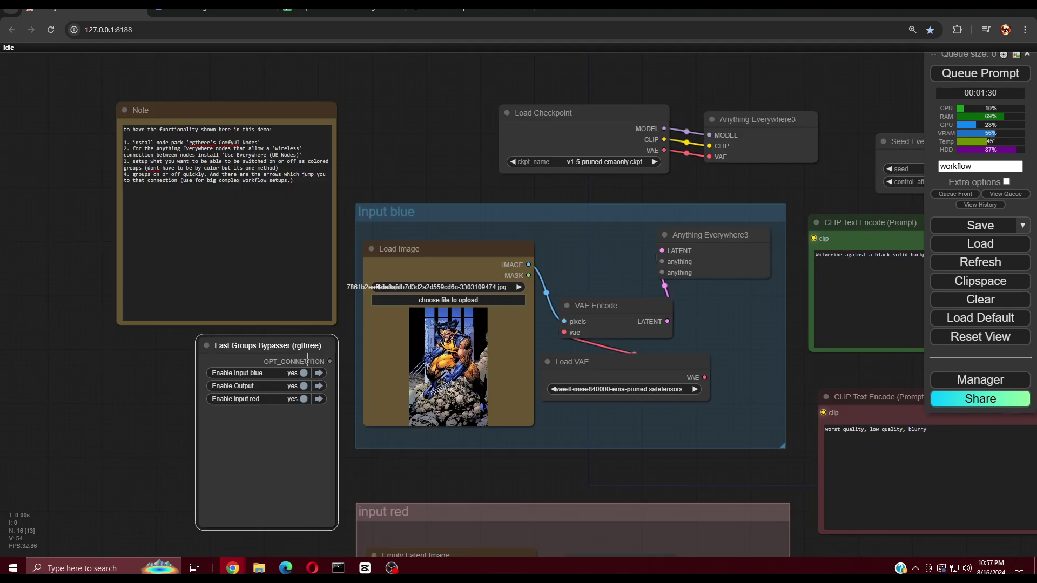
Move the bypasser node to the left edge and use its arrows to jump to Input blue and input red
{"action": "left_click_drag", "start_coordinate": [289, 346], "coordinate": [66, 318]}
{"action": "left_click_drag", "start_coordinate": [120, 359], "coordinate": [845, 387]}
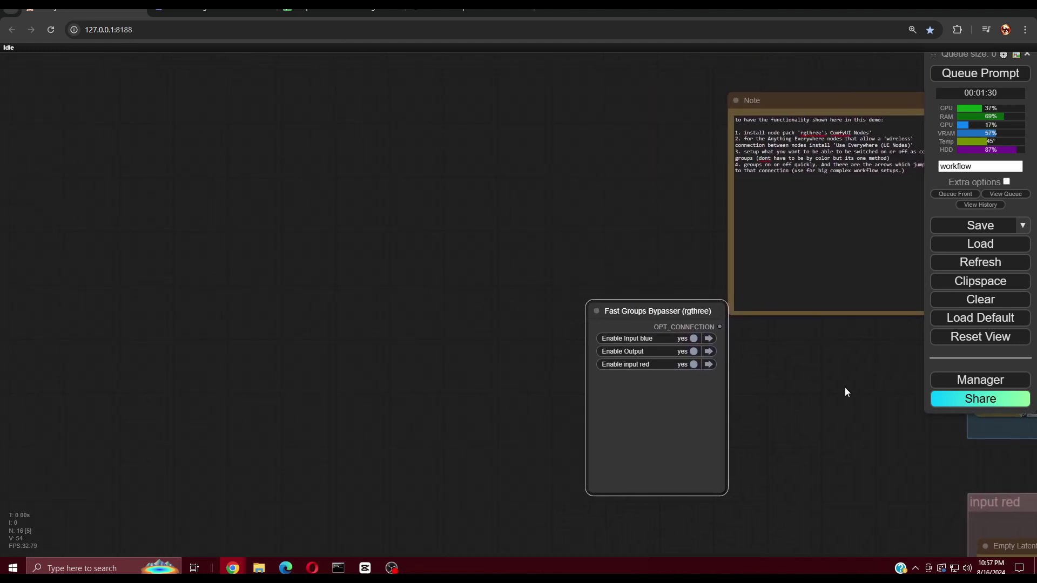
{"action": "left_click", "coordinate": [709, 338]}
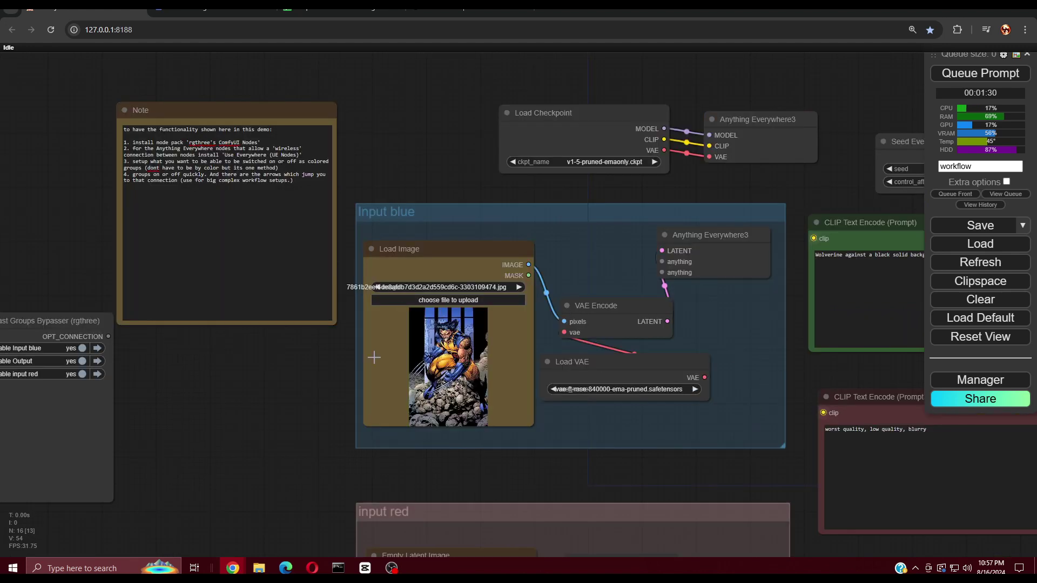
{"action": "left_click_drag", "start_coordinate": [374, 357], "coordinate": [666, 338]}
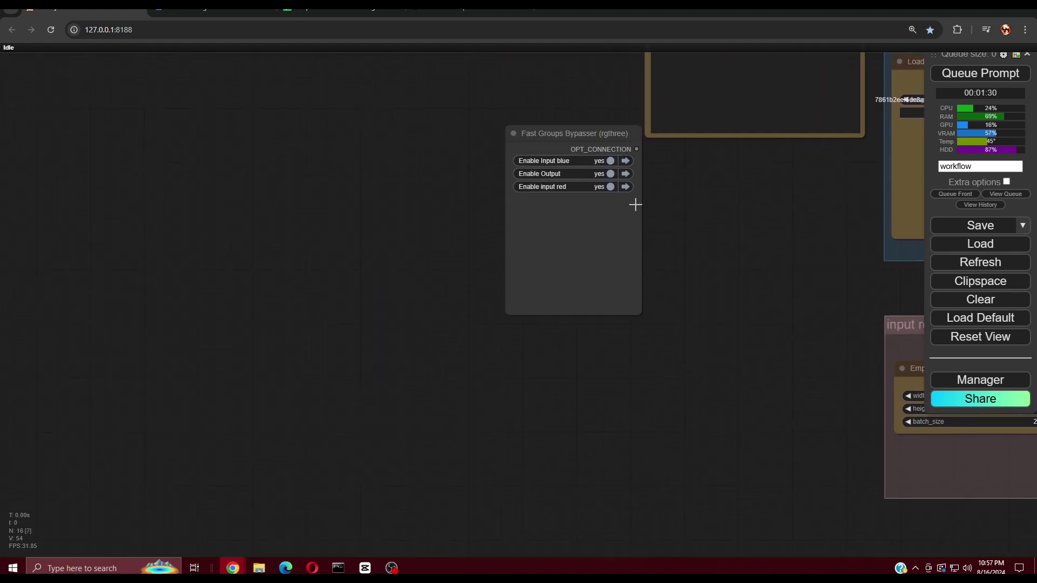
{"action": "left_click", "coordinate": [626, 187]}
Toggle Input blue off and back on, then bypass the input red group
{"action": "left_click_drag", "start_coordinate": [245, 224], "coordinate": [427, 338]}
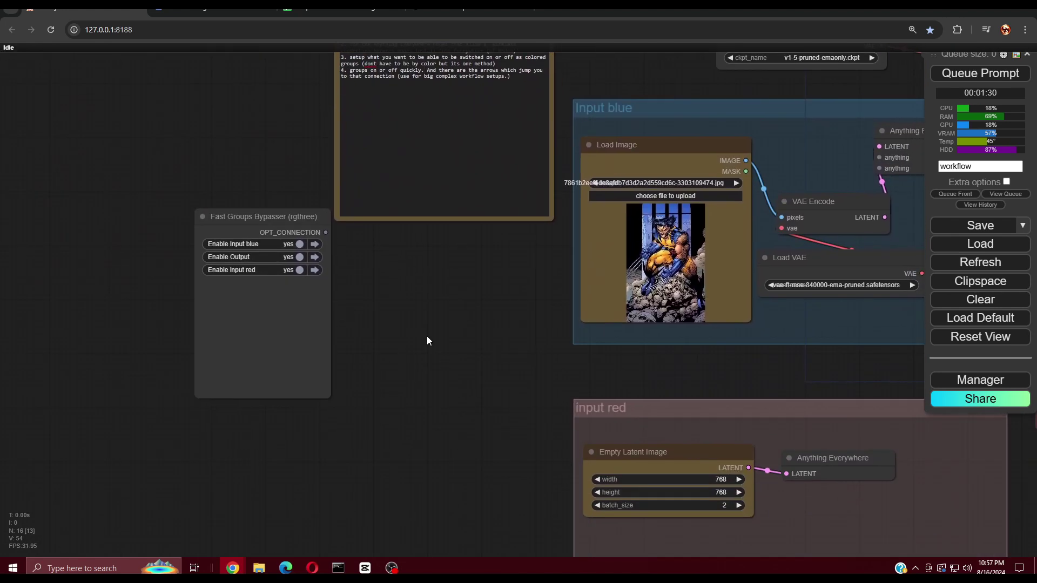
{"action": "left_click", "coordinate": [298, 244]}
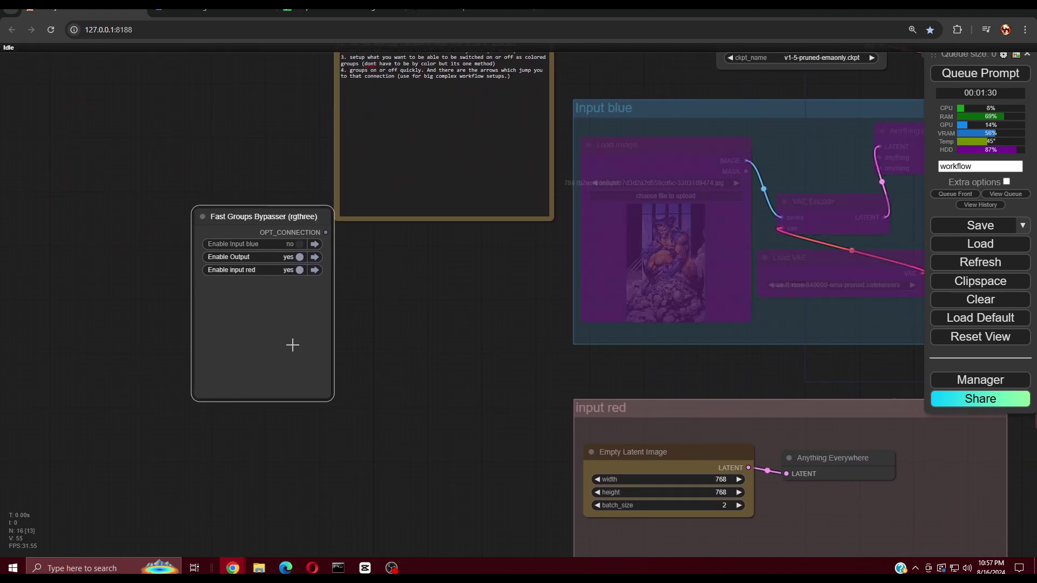
{"action": "left_click", "coordinate": [300, 244]}
{"action": "left_click", "coordinate": [303, 270]}
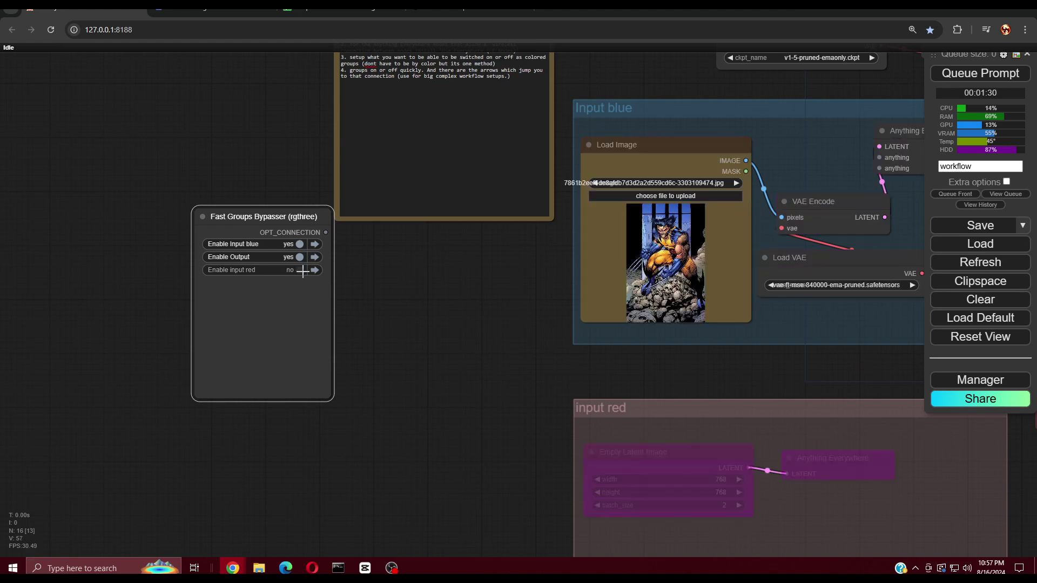
{"action": "left_click_drag", "start_coordinate": [522, 325], "coordinate": [317, 419]}
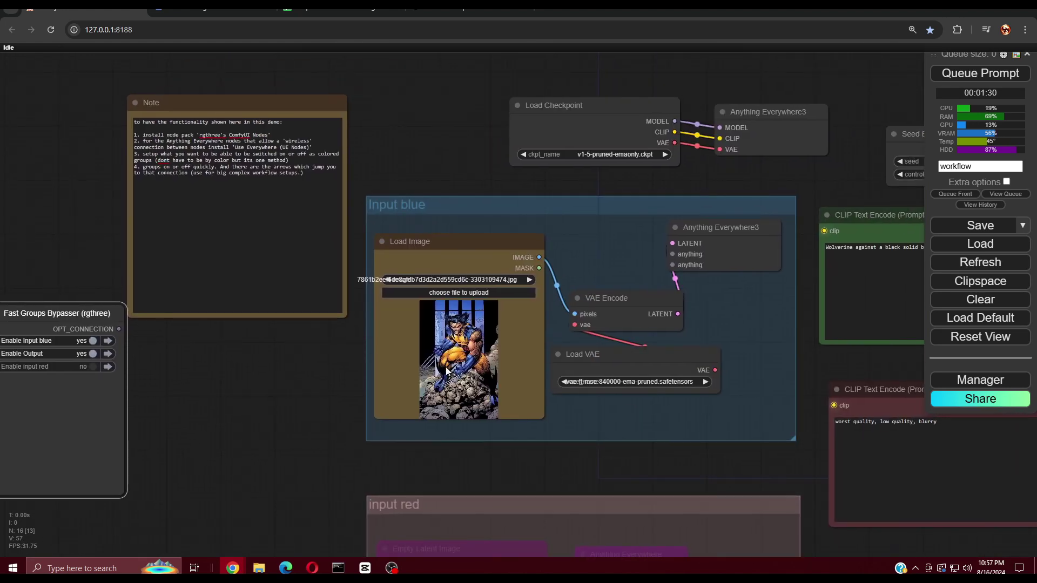
Queue a run with input red bypassed and view the KSampler and Preview Image
{"action": "left_click", "coordinate": [941, 78]}
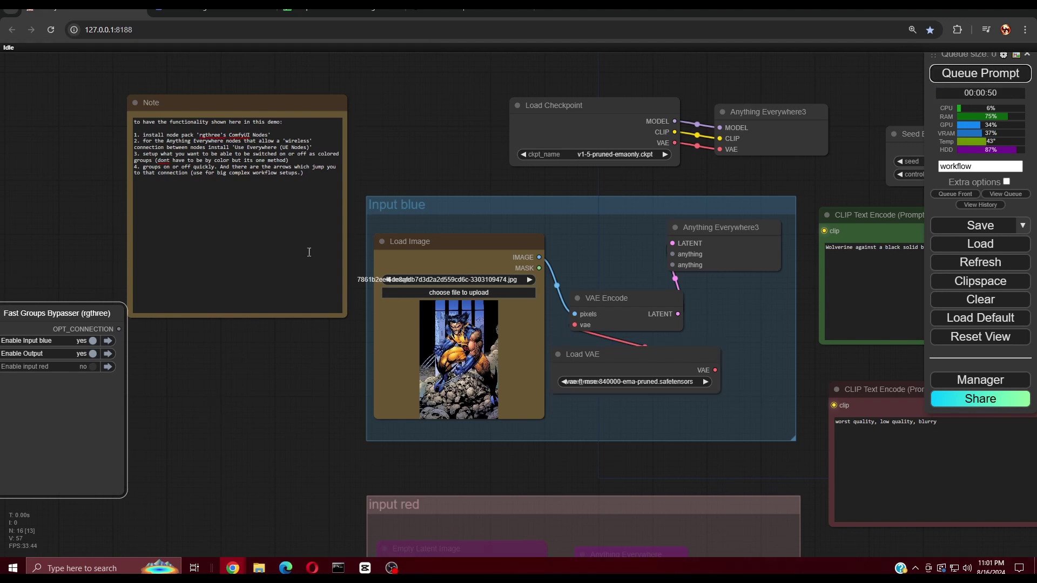
{"action": "left_click_drag", "start_coordinate": [558, 204], "coordinate": [259, 210]}
{"action": "scroll", "coordinate": [532, 405], "scroll_direction": "down", "scroll_amount": 5}
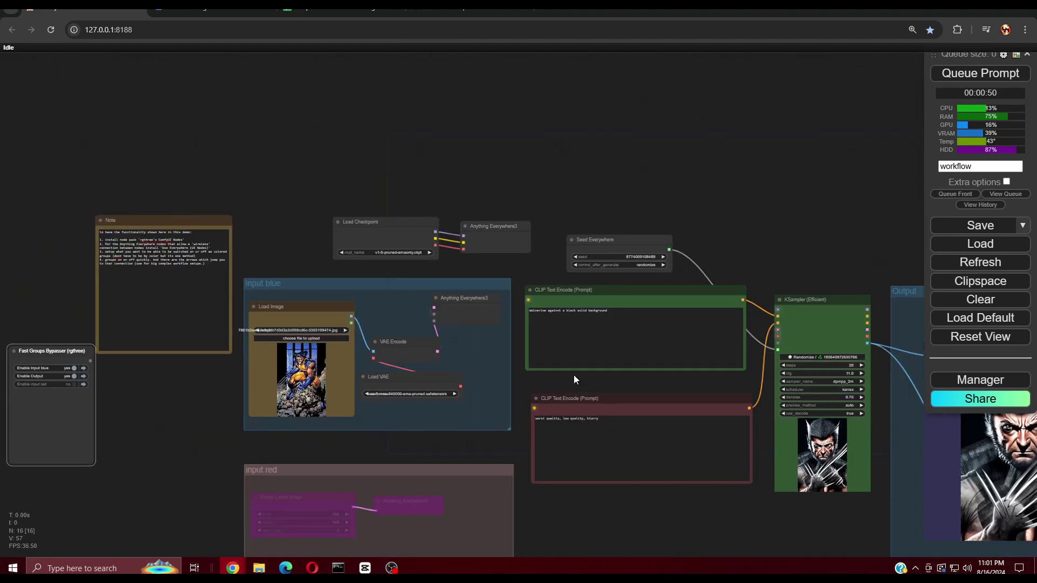
{"action": "left_click_drag", "start_coordinate": [573, 375], "coordinate": [702, 283]}
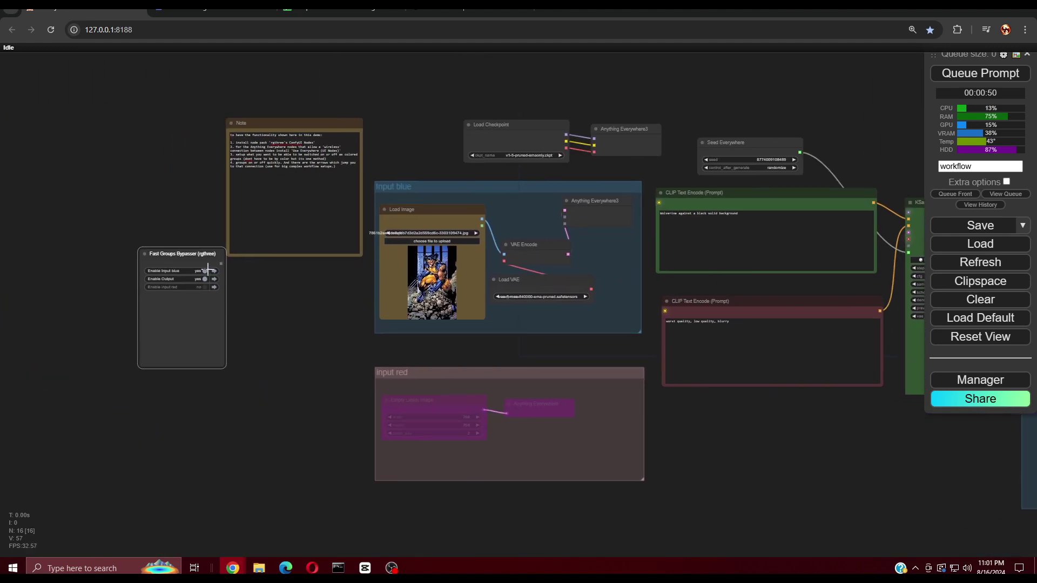
{"action": "scroll", "coordinate": [203, 264], "scroll_direction": "up", "scroll_amount": 9}
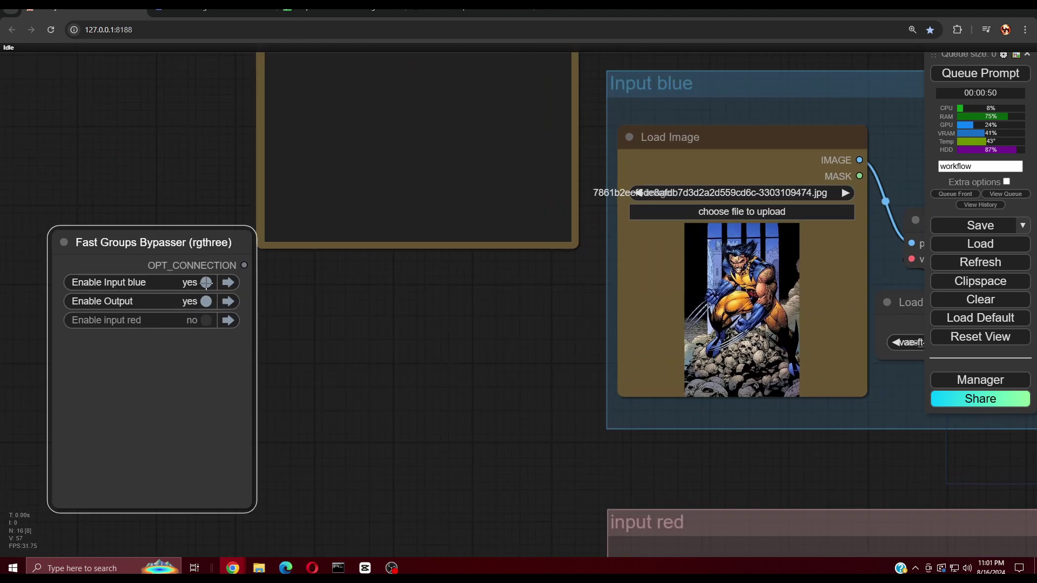
Bypass Input blue, keep input red enabled, and queue the workflow again
{"action": "left_click", "coordinate": [206, 283]}
{"action": "left_click", "coordinate": [204, 320]}
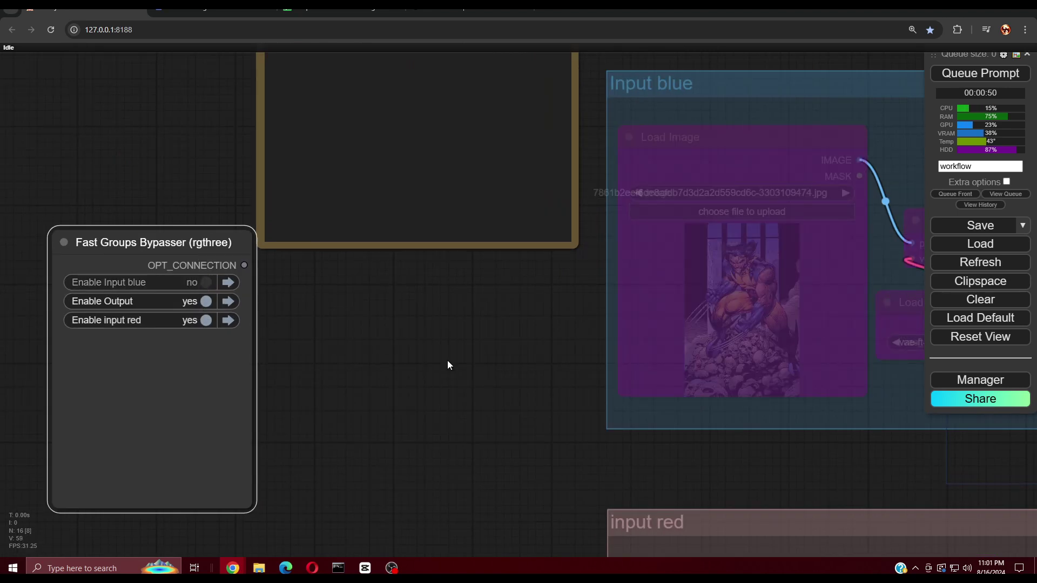
{"action": "left_click_drag", "start_coordinate": [447, 365], "coordinate": [278, 181]}
{"action": "scroll", "coordinate": [277, 180], "scroll_direction": "down", "scroll_amount": 4}
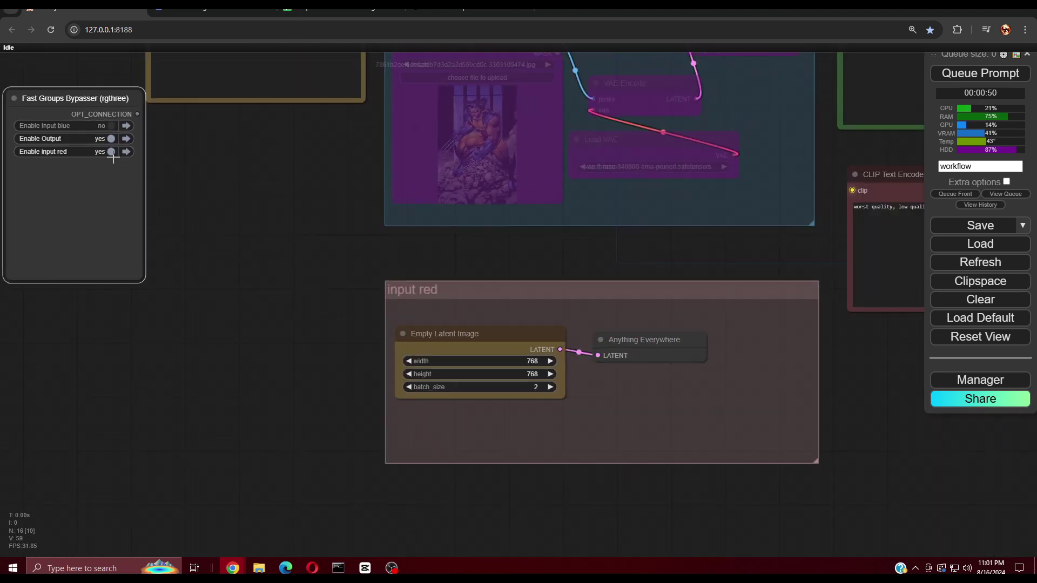
{"action": "left_click", "coordinate": [112, 153]}
{"action": "left_click", "coordinate": [112, 153]}
{"action": "left_click_drag", "start_coordinate": [250, 248], "coordinate": [154, 270]}
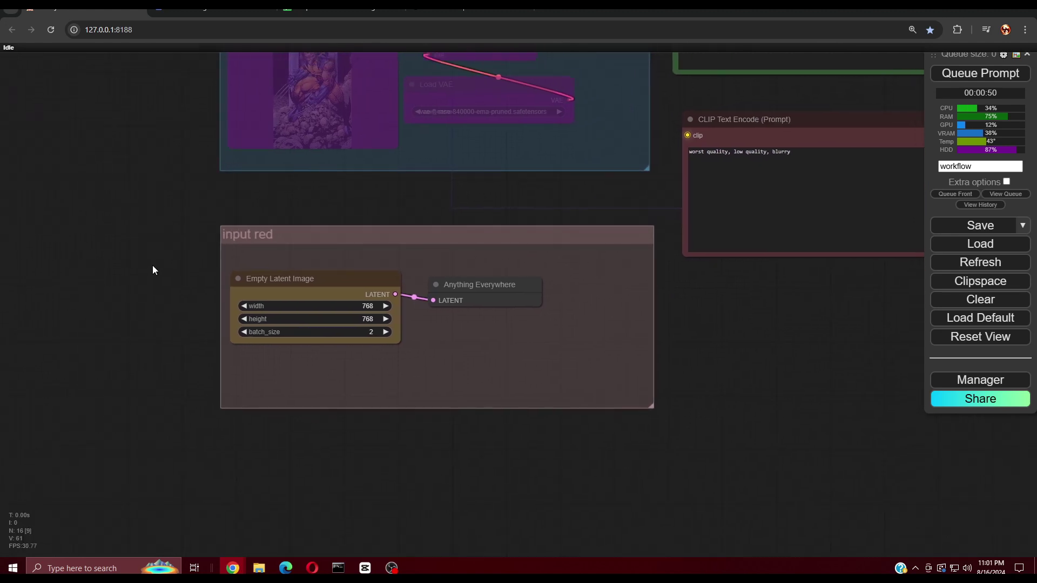
{"action": "left_click", "coordinate": [988, 76]}
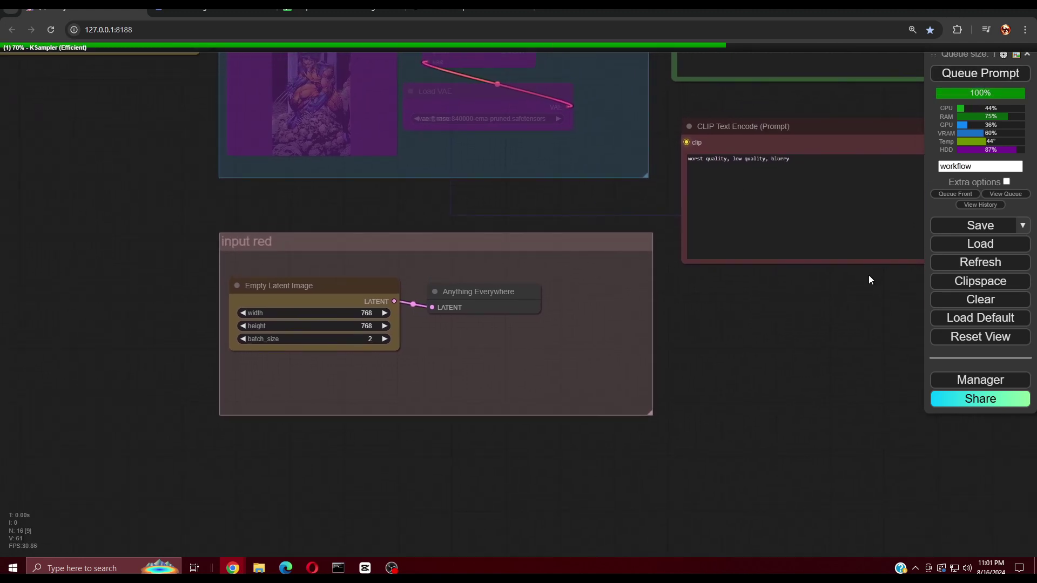
Pan to the KSampler to check the two finished Wolverine images, then back to the groups
{"action": "left_click_drag", "start_coordinate": [789, 314], "coordinate": [776, 411]}
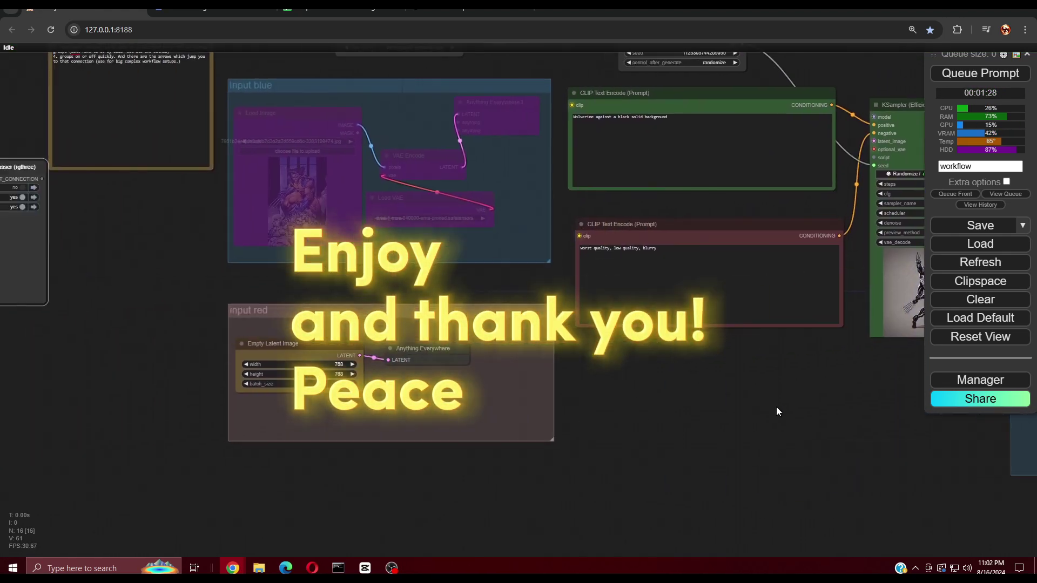
{"action": "left_click_drag", "start_coordinate": [222, 346], "coordinate": [405, 429]}
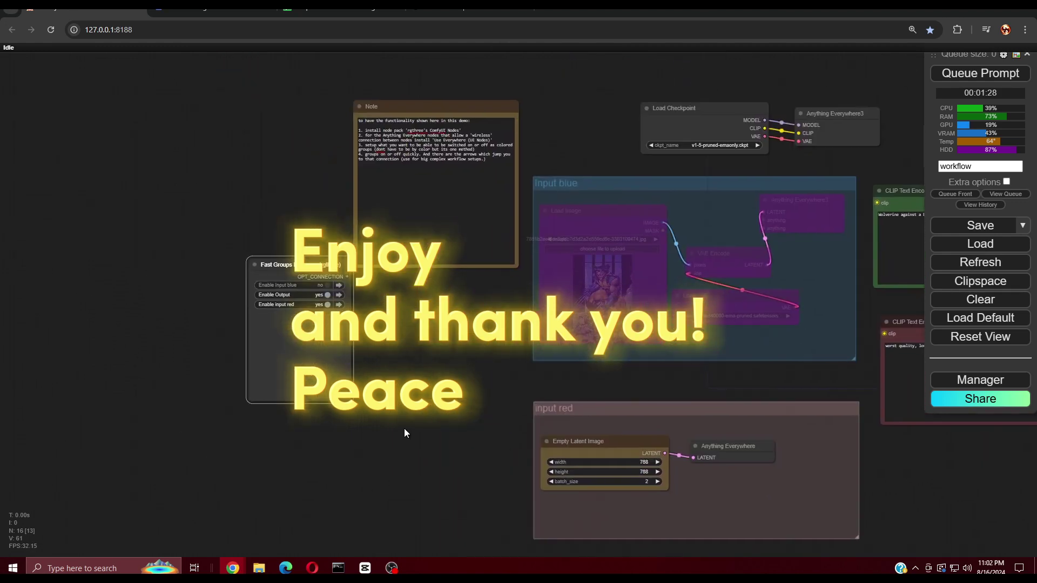